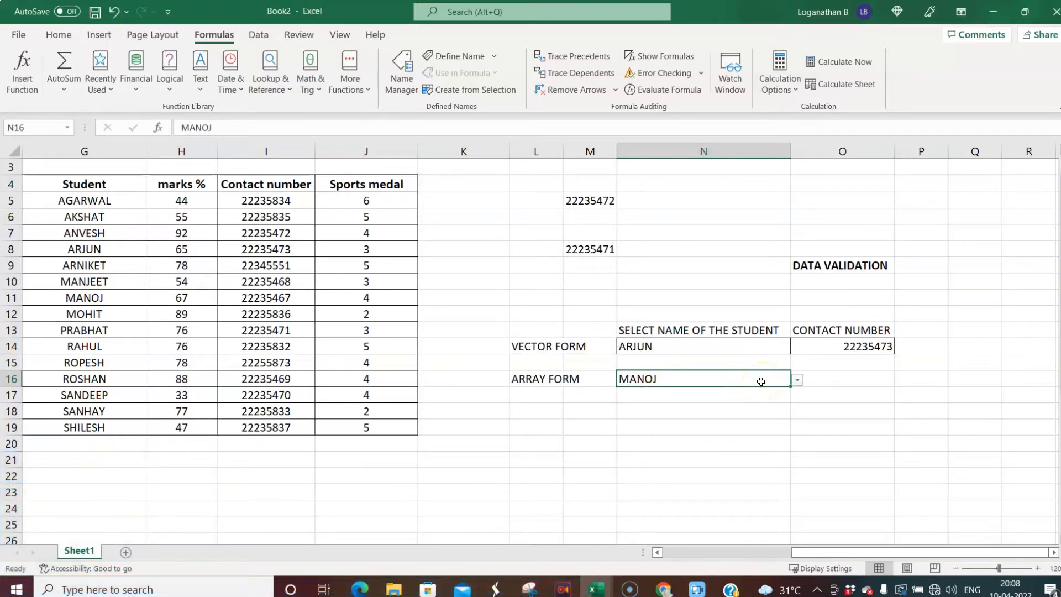
Step: Enter the array-form formula =LOOKUP(N16,G4:J19) in cell O16 beside the selected student name
left_click(828, 379)
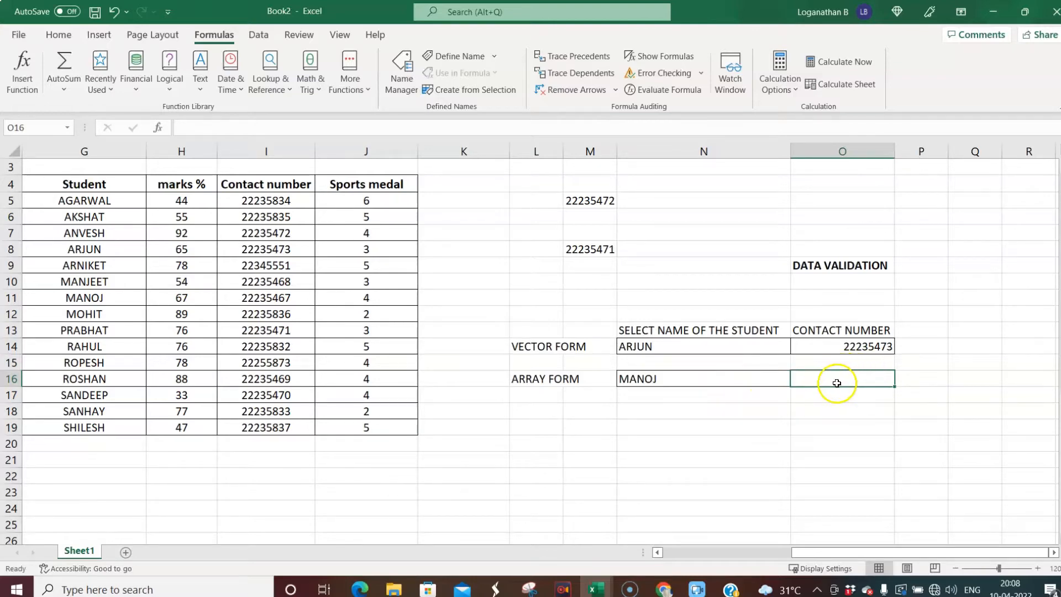
left_click(812, 381)
type("=LOOKUP(")
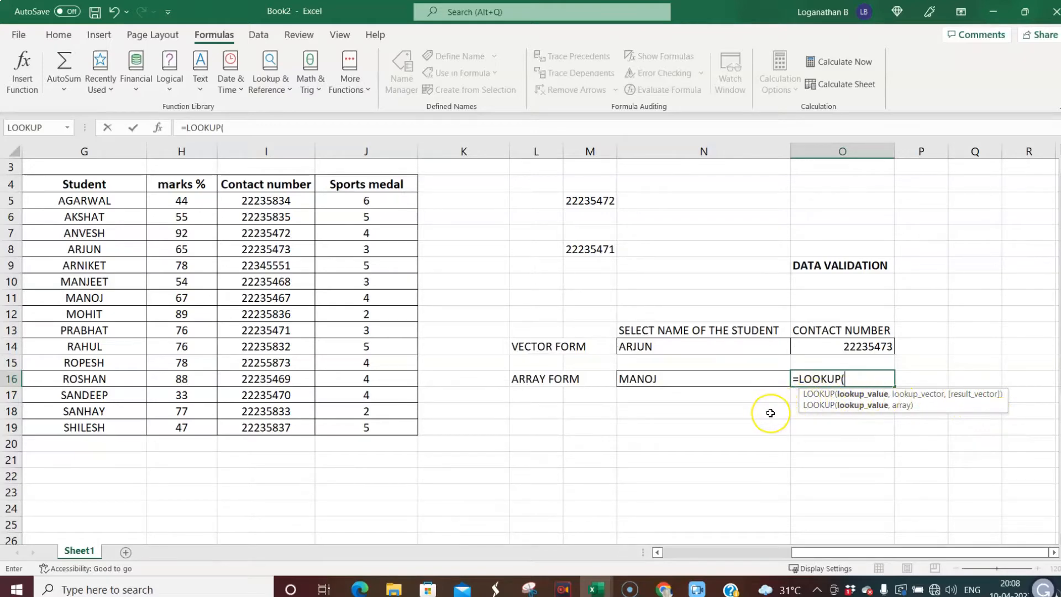
left_click(797, 400)
left_click(675, 380)
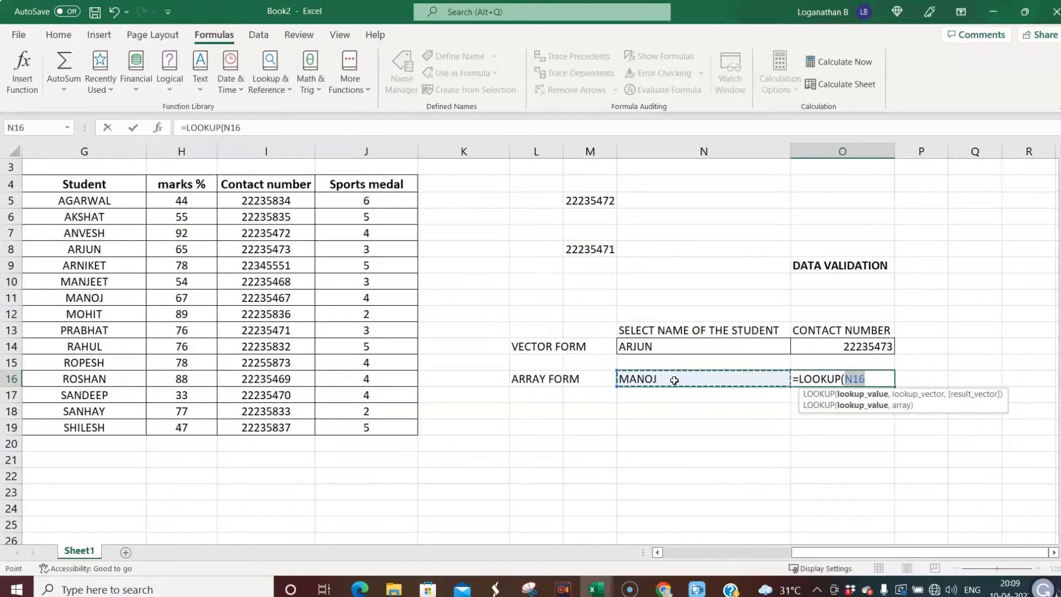
type(",")
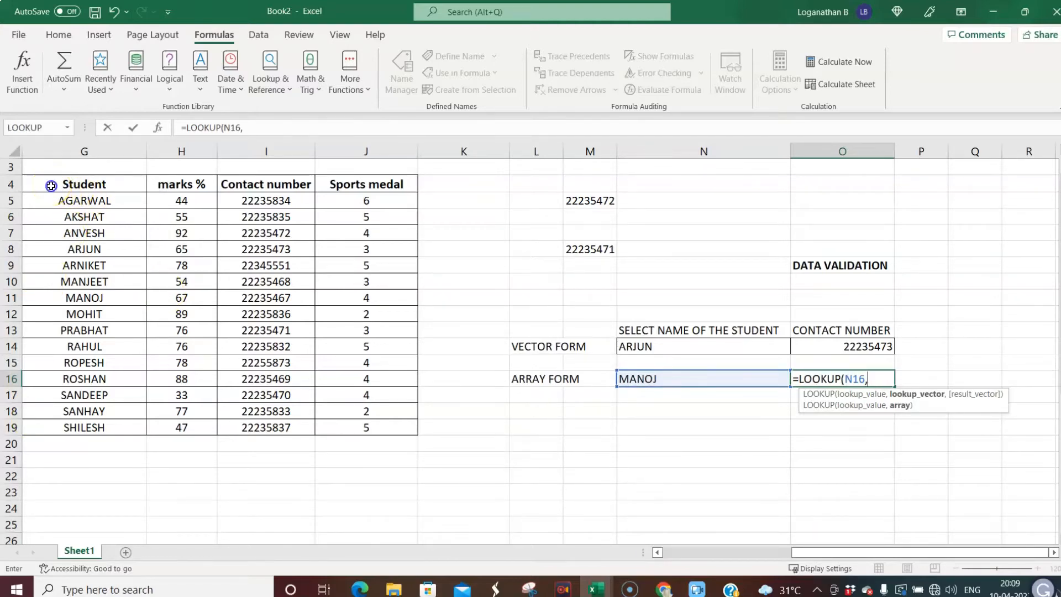
left_click(50, 185)
left_click_drag(51, 186, 362, 430)
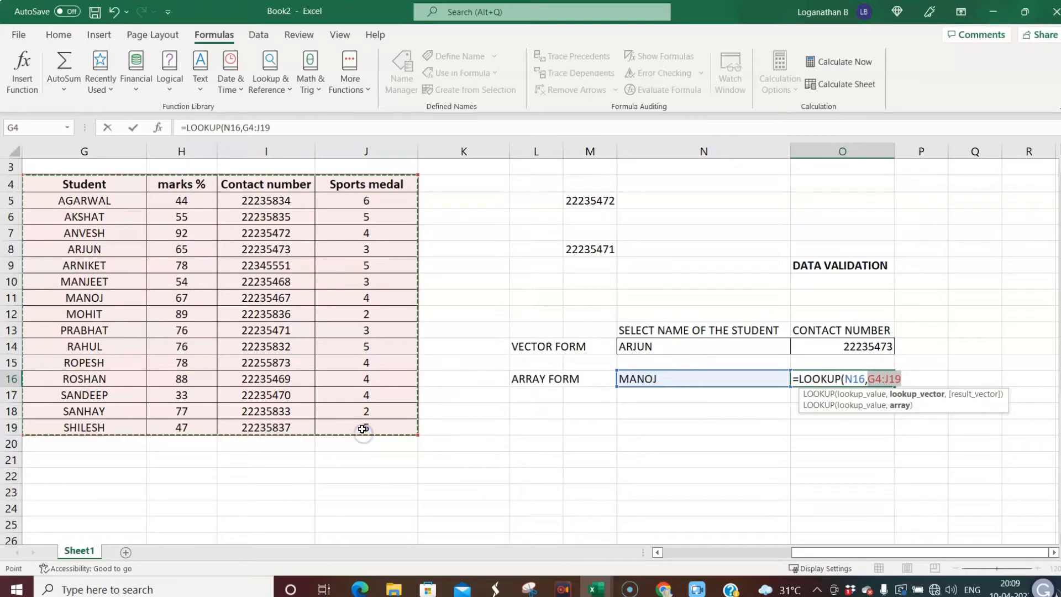
type(")")
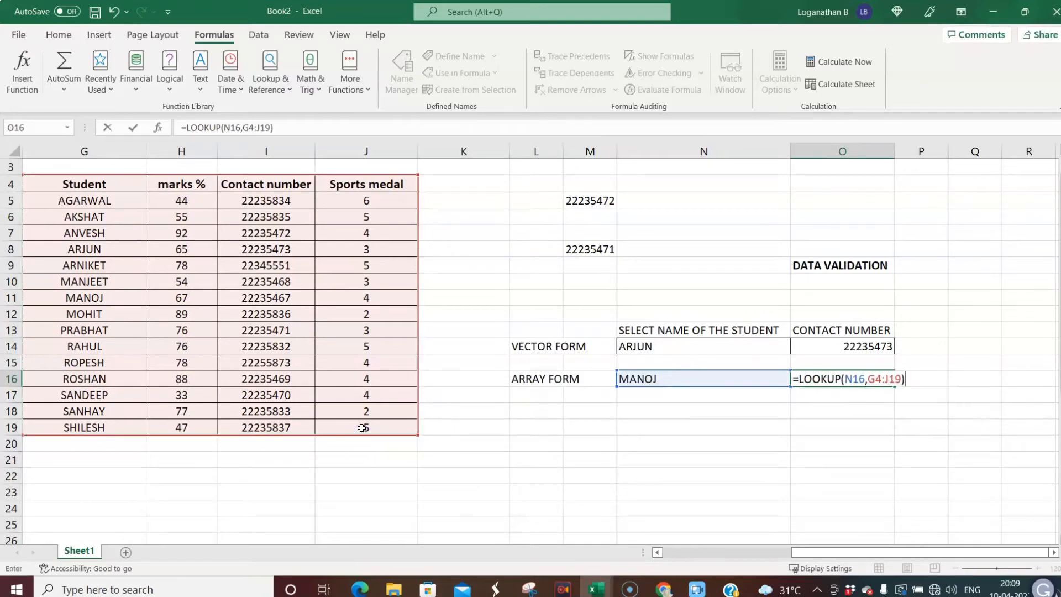
key("Return")
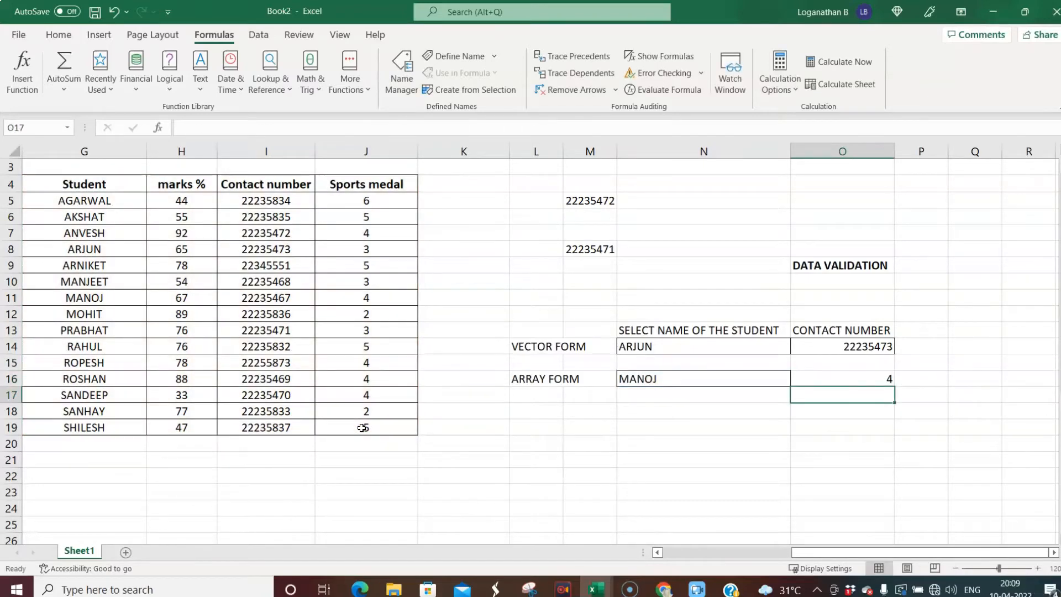
left_click(878, 379)
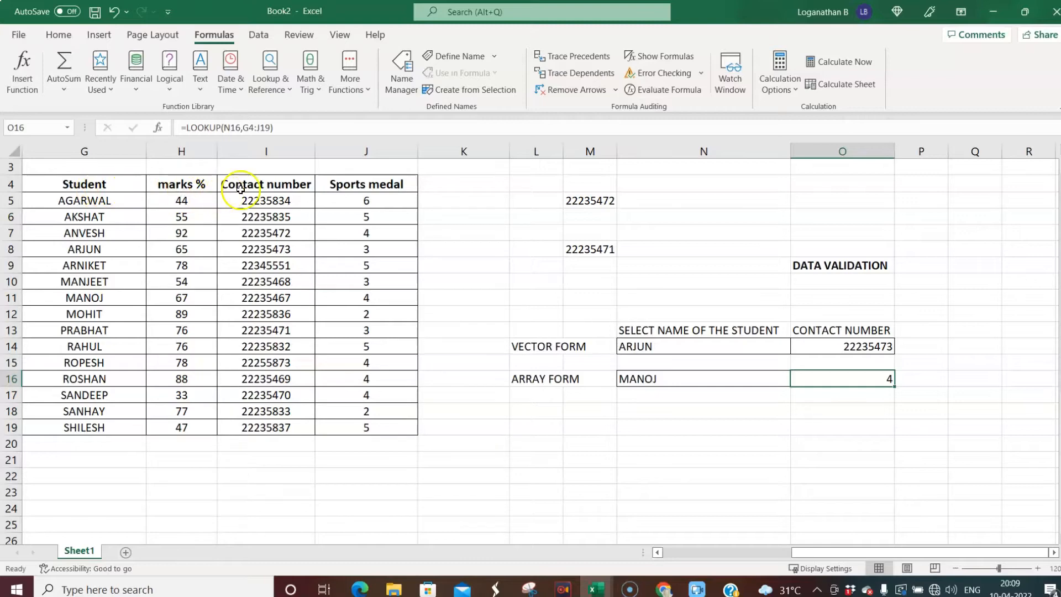
left_click(260, 185)
left_click(376, 190)
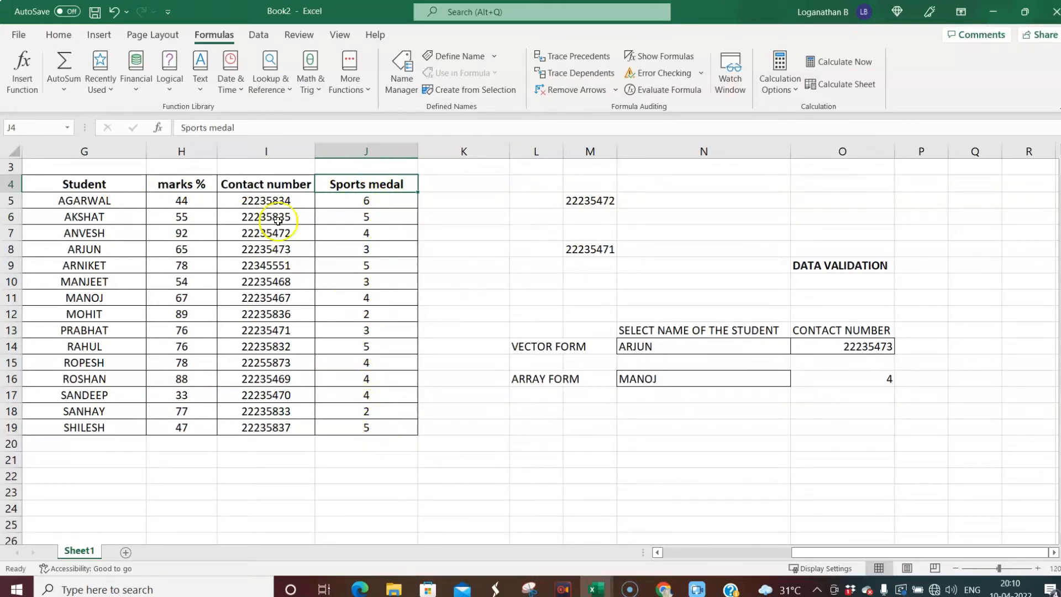
left_click(269, 184)
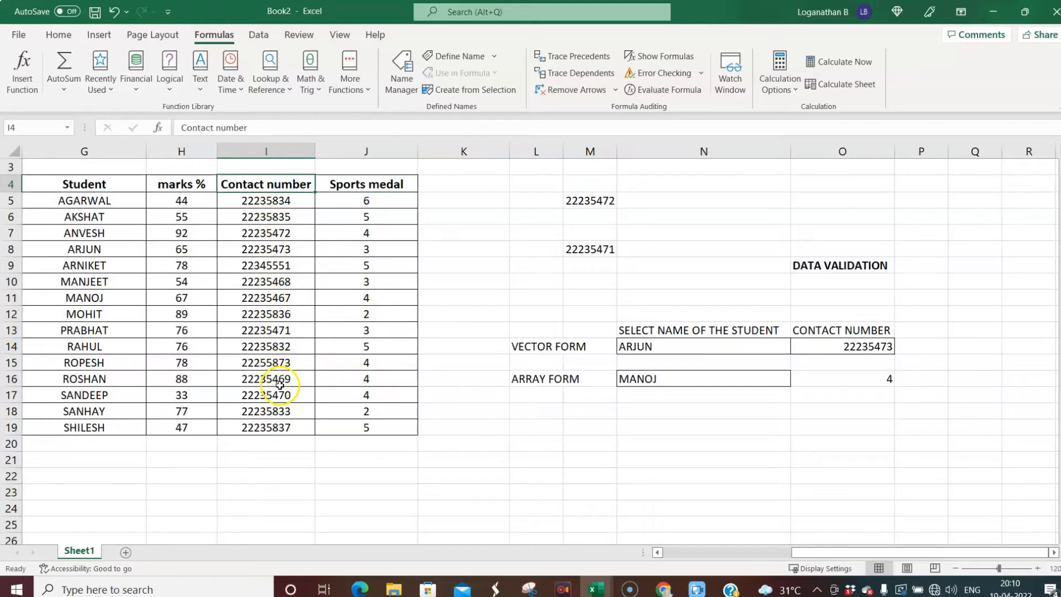
Step: Change the lookup array in O16 so that the formula reads =LOOKUP(N16,G4:I19), ending at the Contact number column
left_click(849, 379)
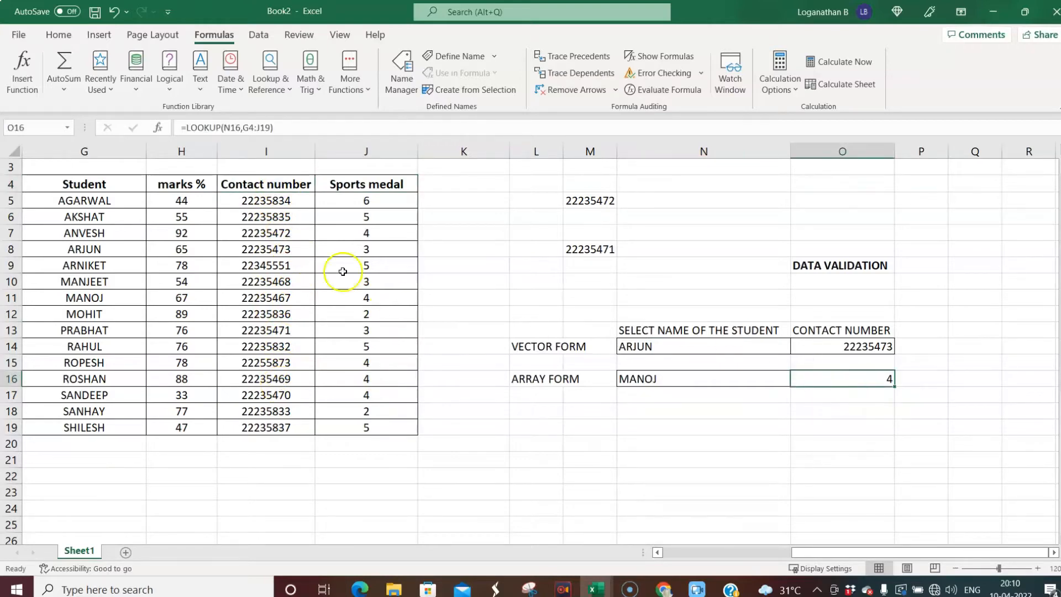
left_click(266, 127)
key("BackSpace")
key("BackSpace")
left_click(276, 128)
key("BackSpace")
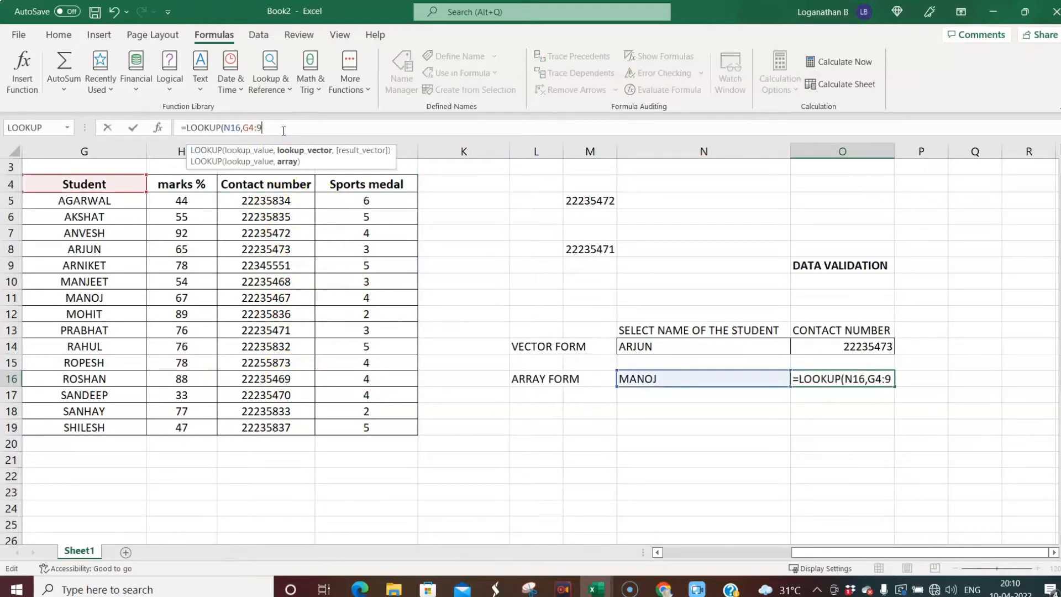
left_click(90, 191)
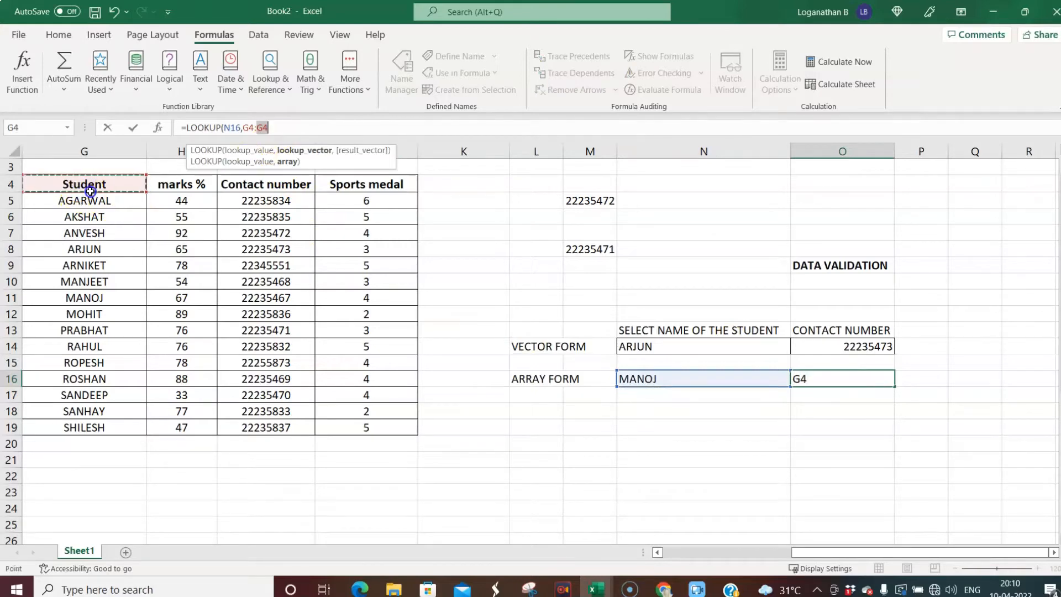
left_click(281, 127)
key("BackSpace")
key("BackSpace")
key("BackSpace")
left_click_drag(84, 185, 277, 426)
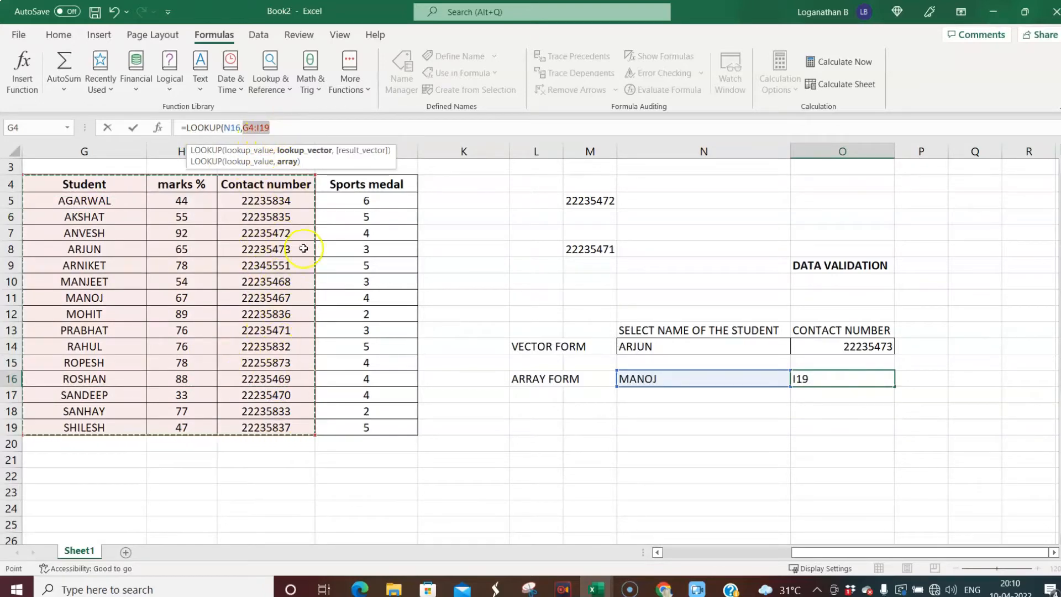
left_click(283, 127)
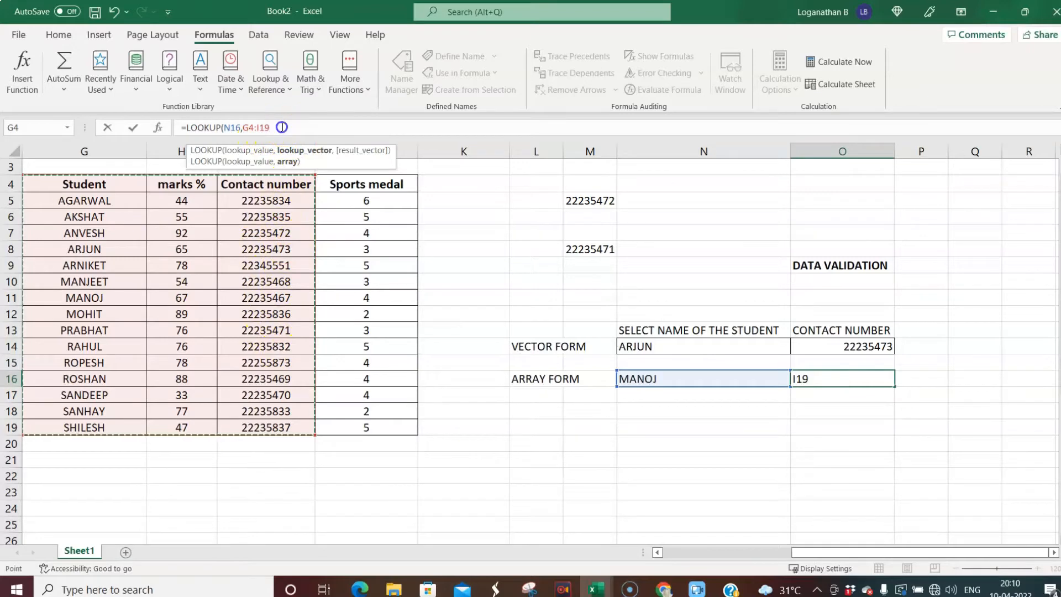
type(")")
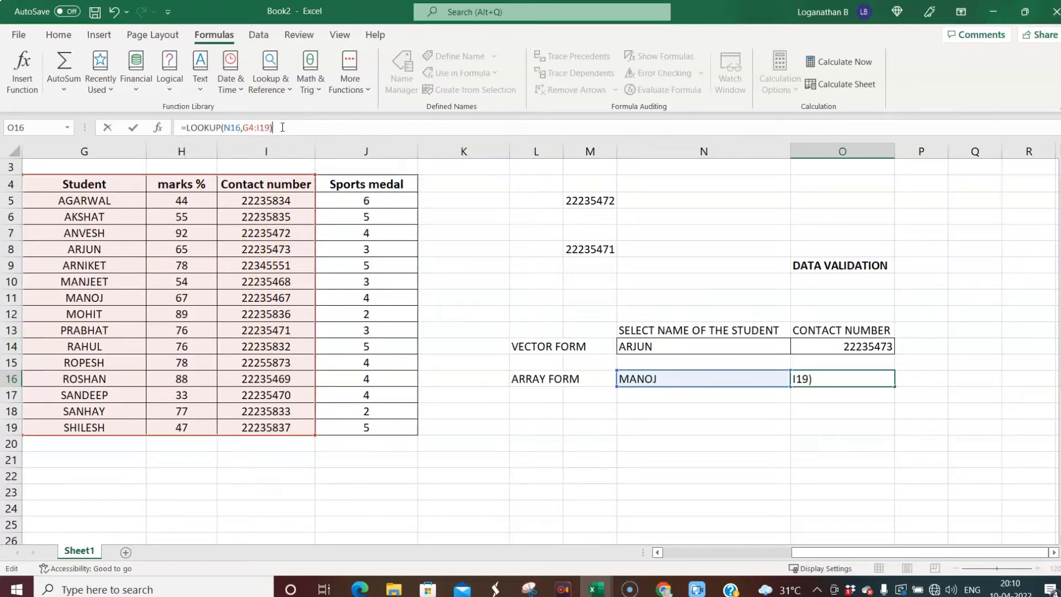
key("Return")
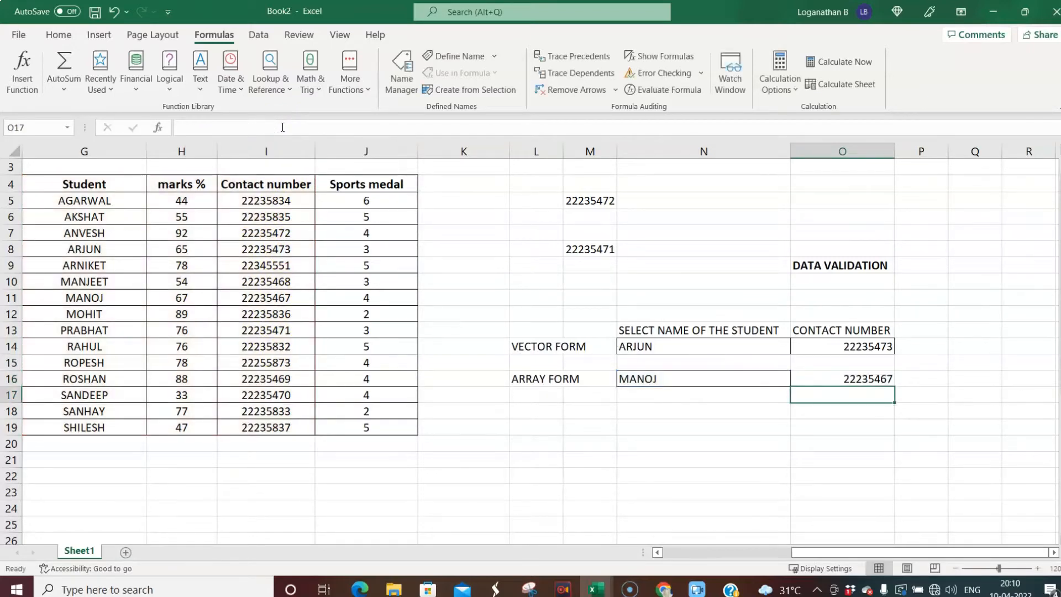
Step: Examine the array-form lookup cells N16 and O16, the student table G4:J19 and the VLOOKUP section label
left_click(720, 377)
left_click(859, 377)
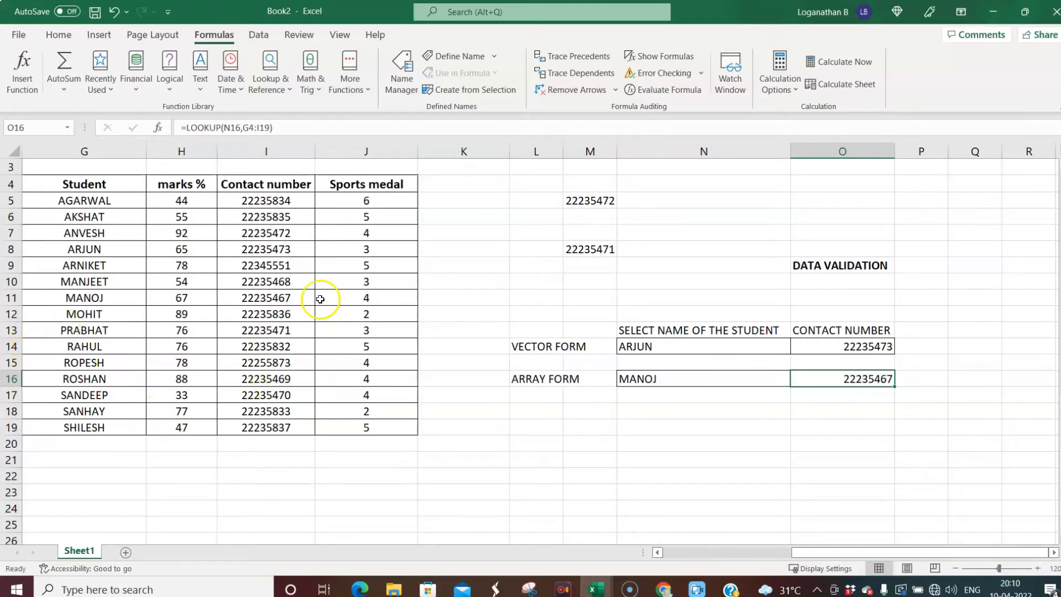
left_click_drag(60, 184, 356, 425)
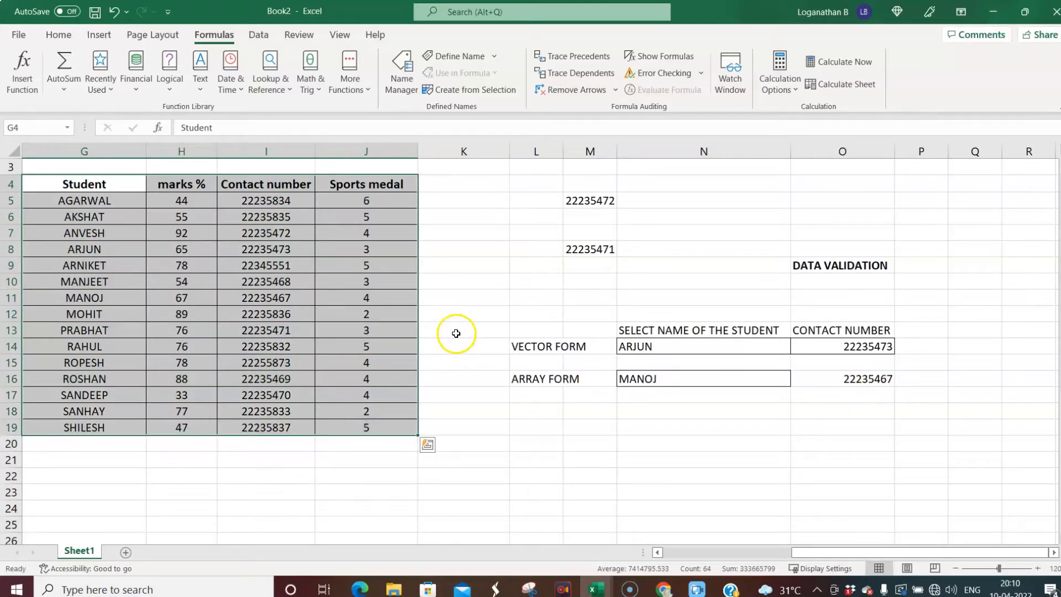
left_click(463, 267)
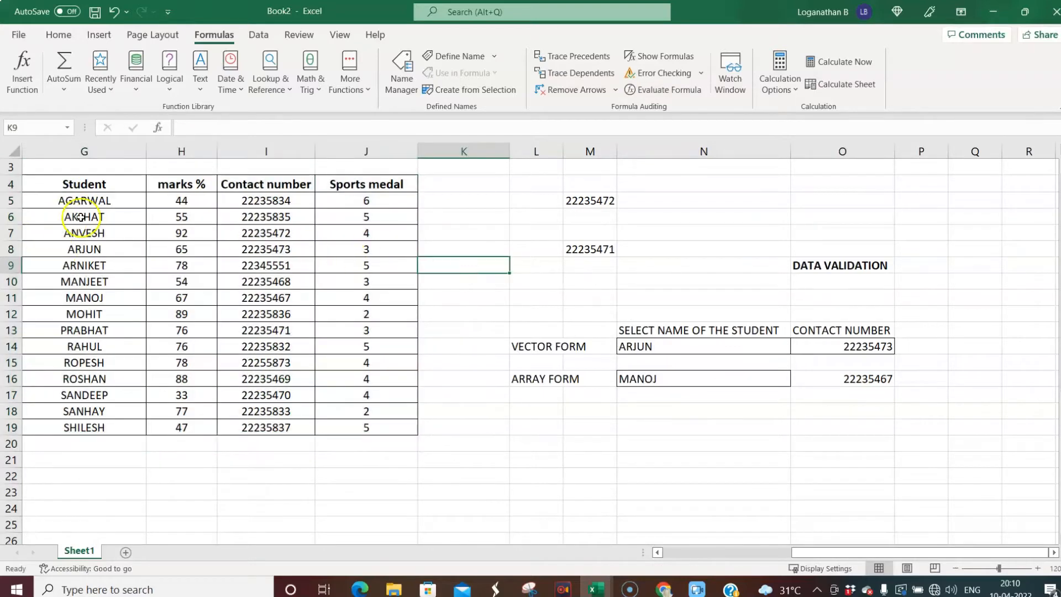
left_click_drag(89, 184, 112, 422)
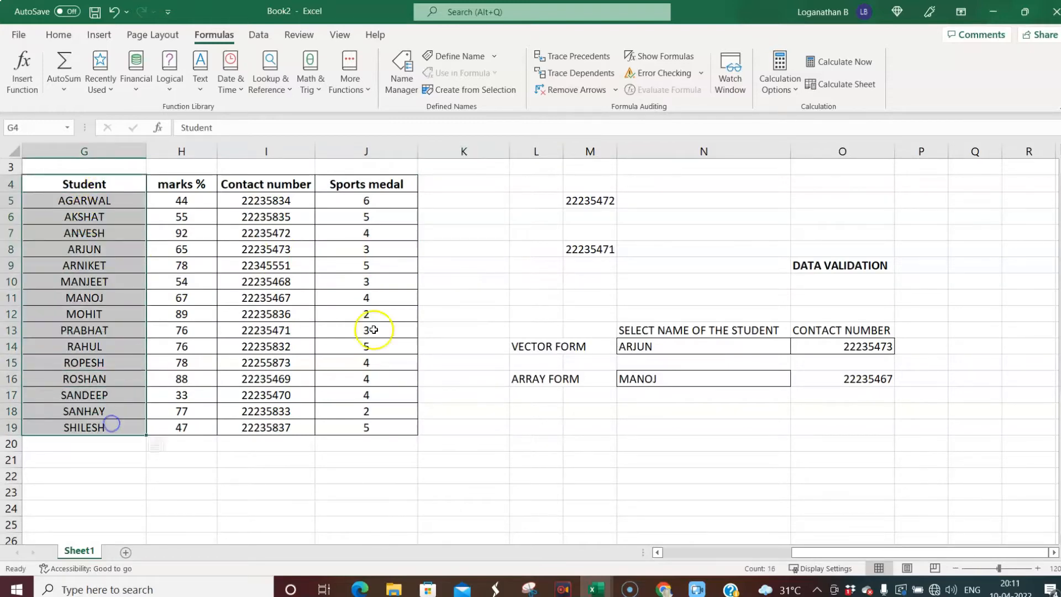
left_click(460, 426)
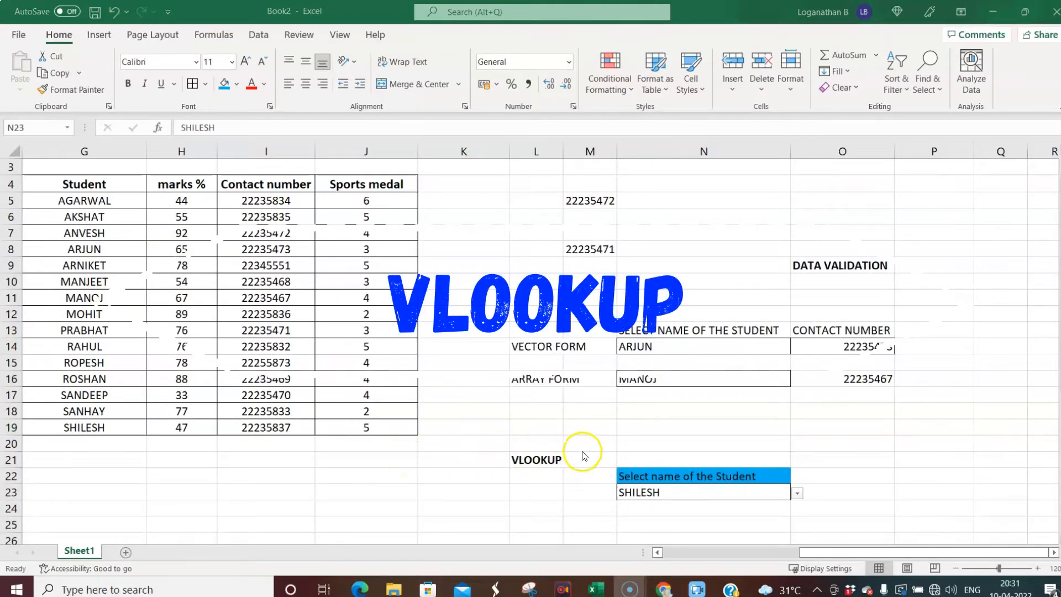
left_click(545, 458)
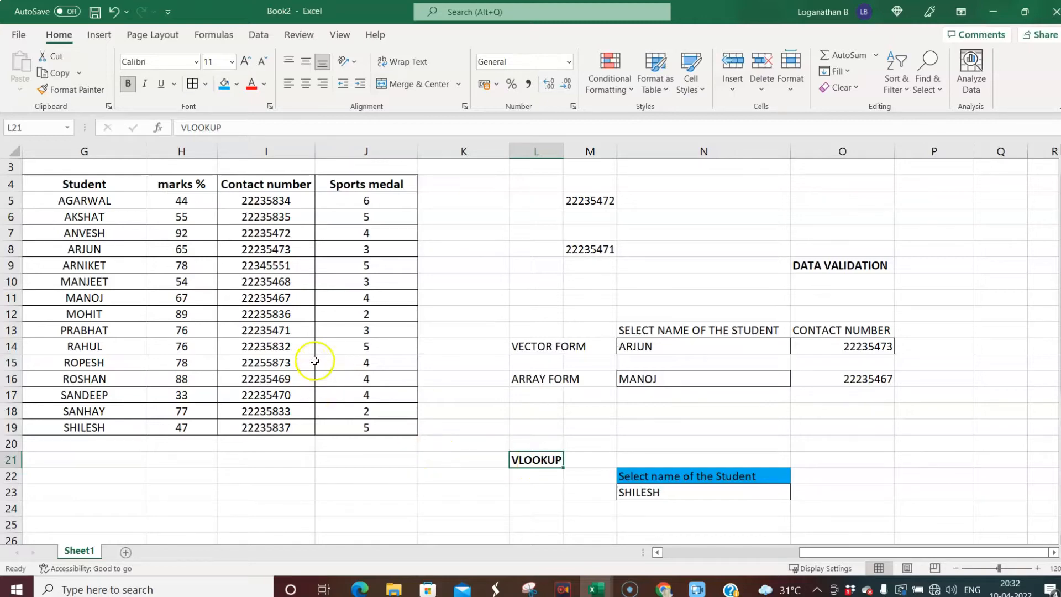
left_click_drag(65, 190, 369, 431)
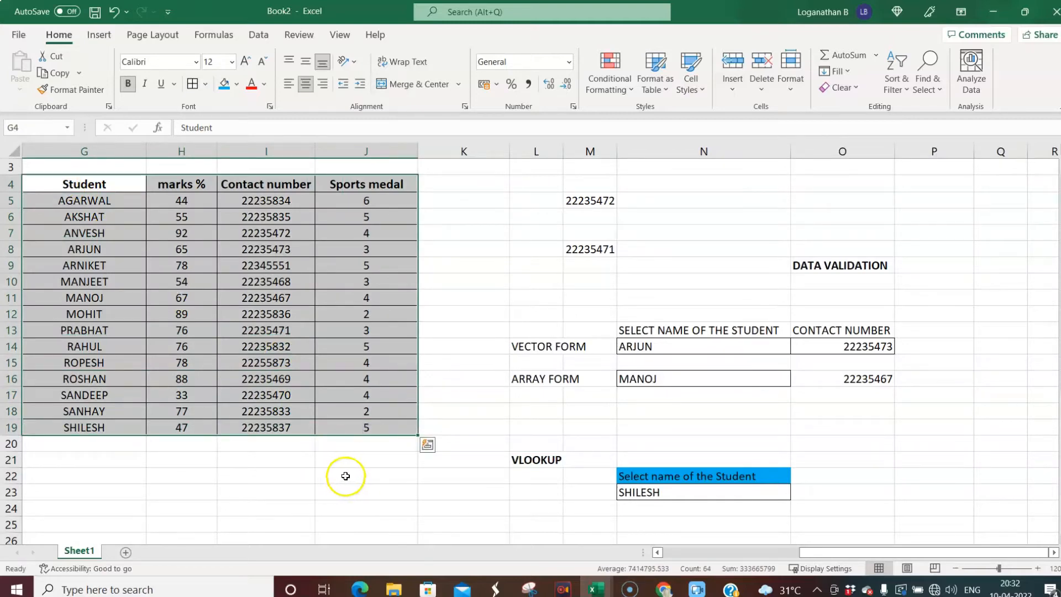
left_click(376, 475)
Step: Add the headings "% marks" in O22 and "Sports medals" in P22 of the VLOOKUP section
left_click(832, 476)
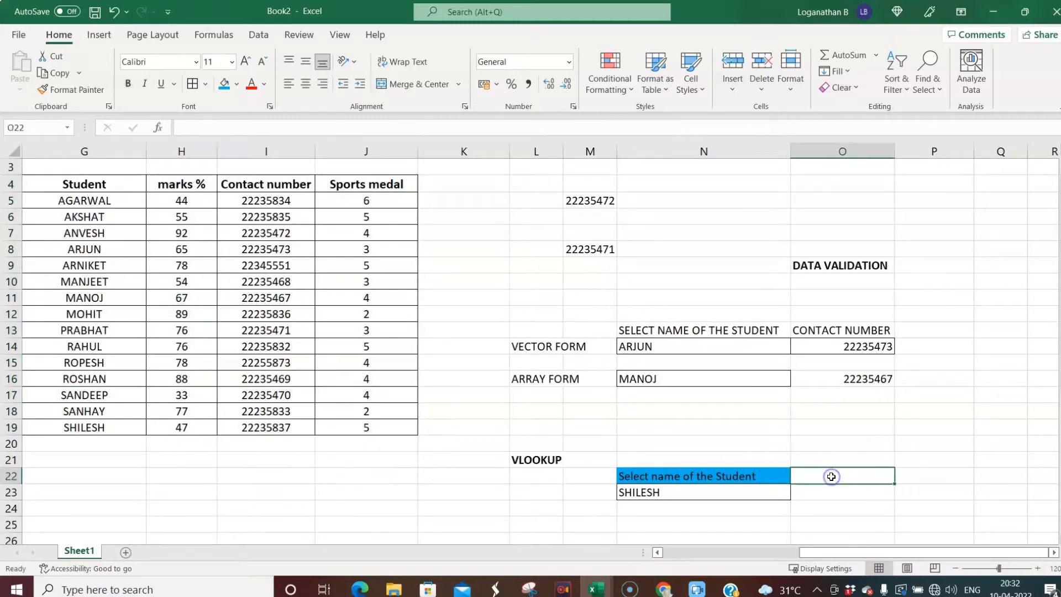
type("% marks")
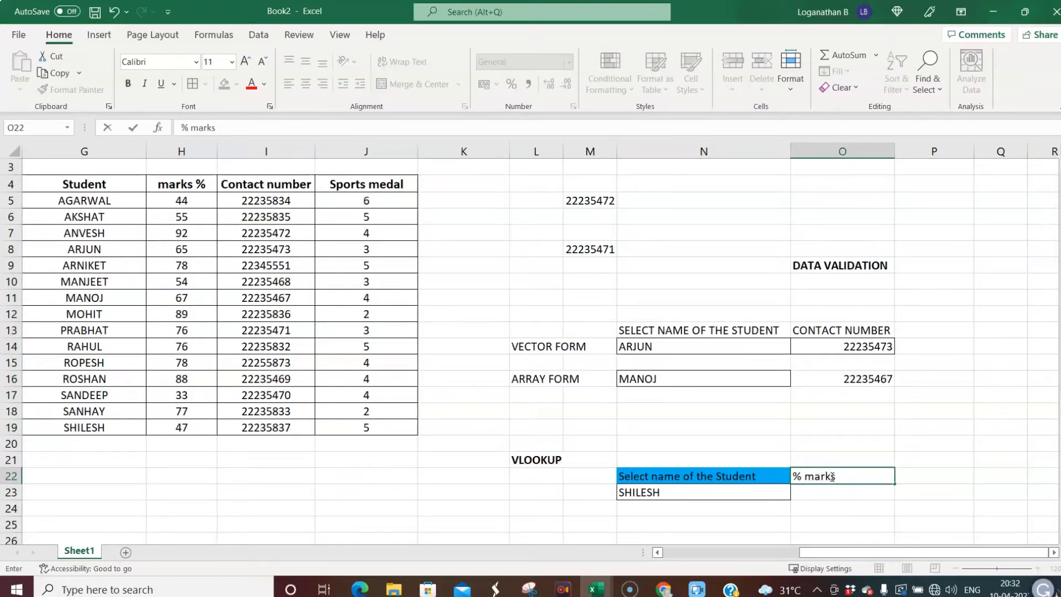
key("Tab")
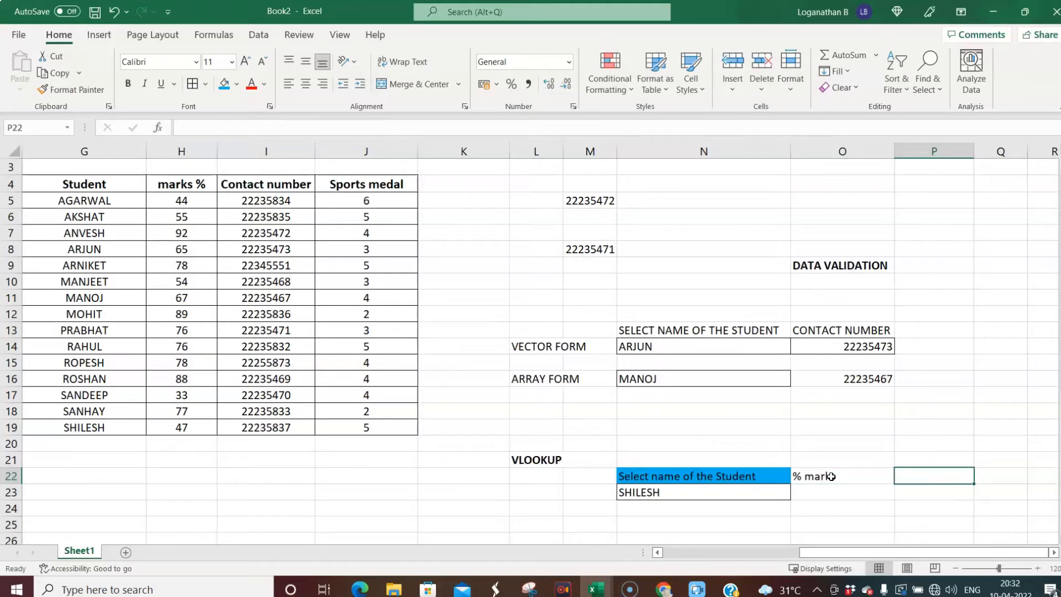
type("So")
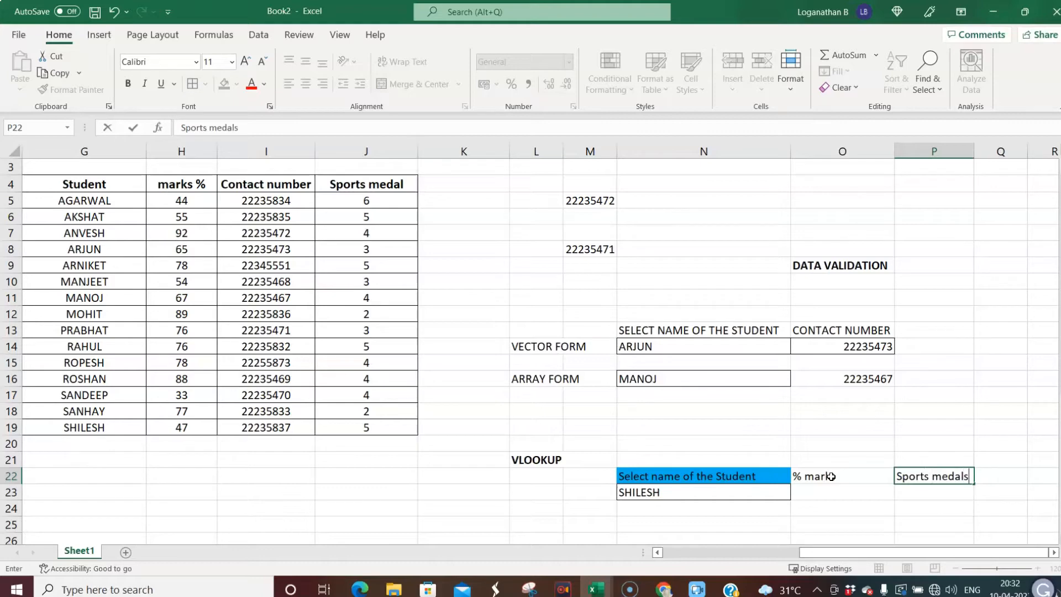
left_click(879, 508)
Step: Examine the new headings, the student name list in N23, the empty cells O23 and P23, and table columns G and H
left_click_drag(796, 473, 939, 472)
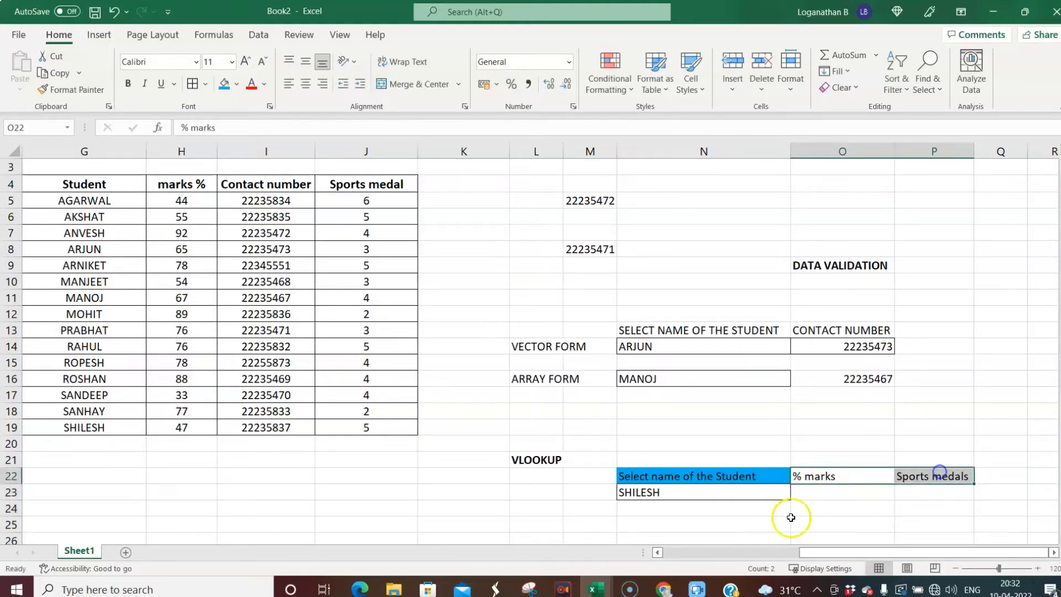
left_click(740, 504)
left_click(741, 493)
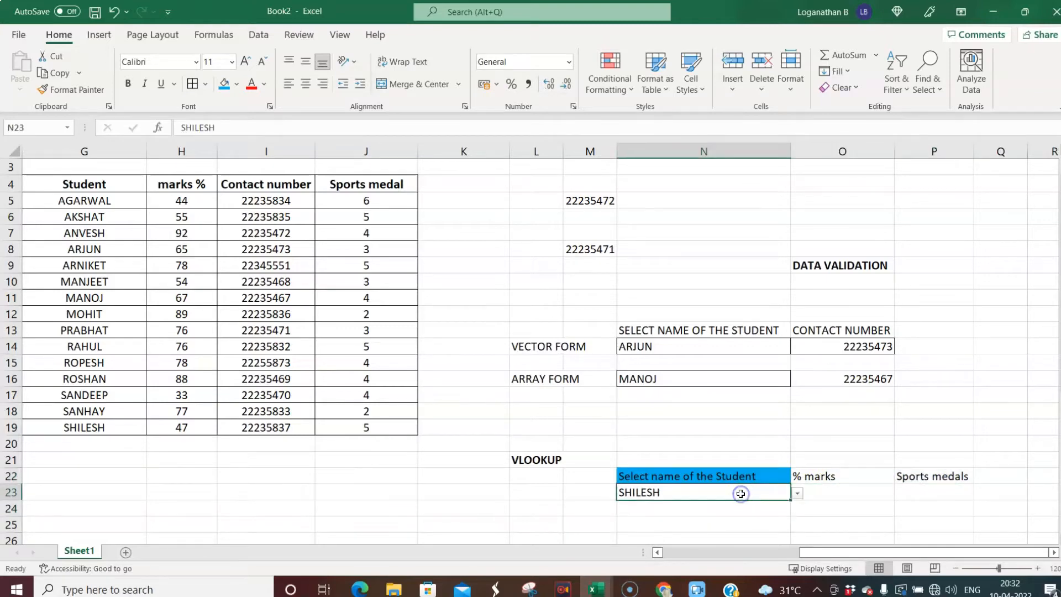
left_click(846, 496)
left_click(918, 496)
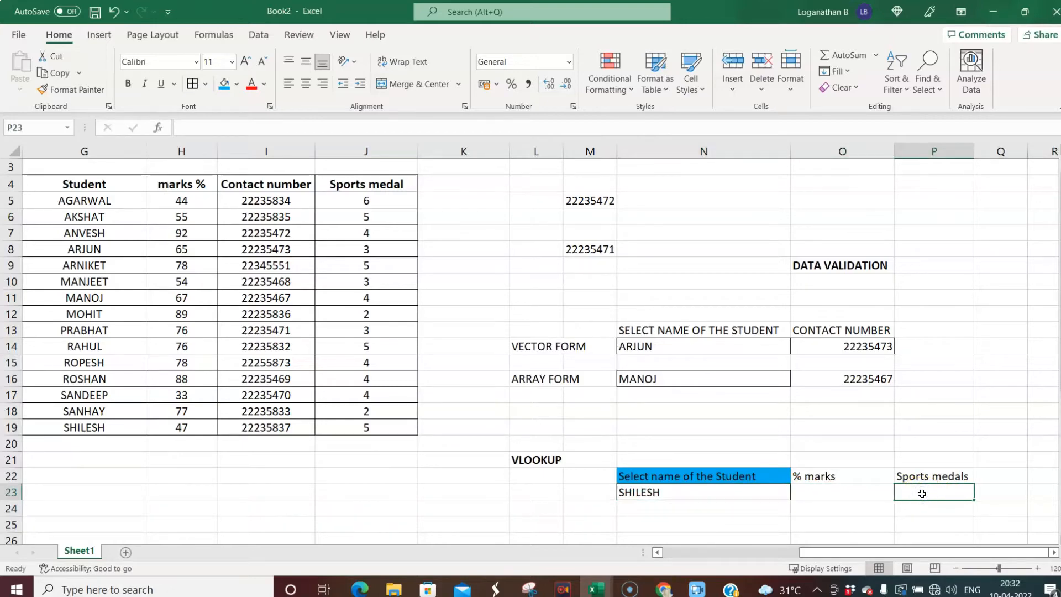
left_click(739, 493)
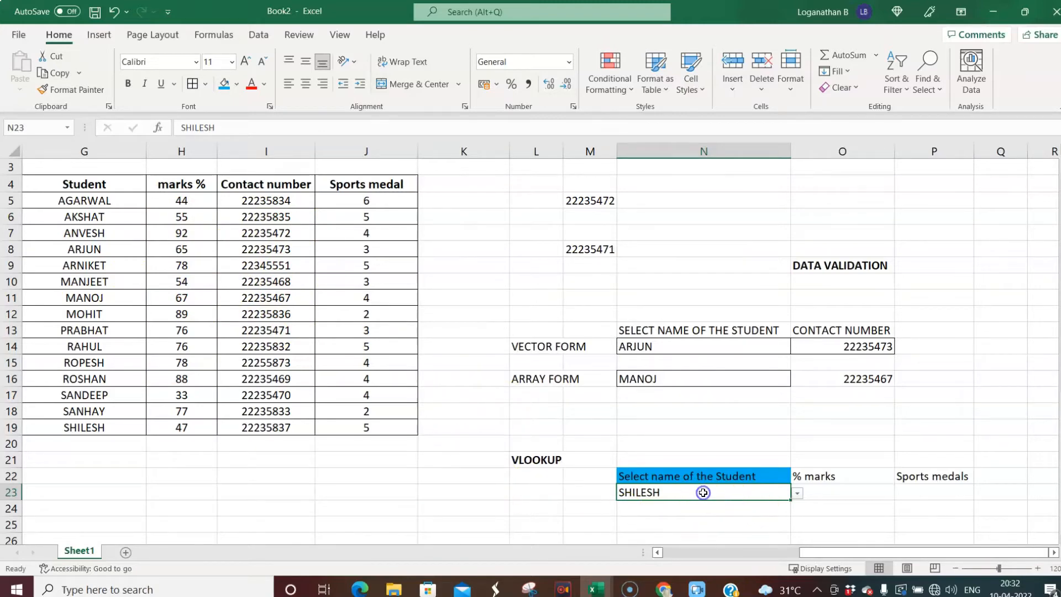
left_click(798, 493)
left_click(799, 493)
left_click(834, 494)
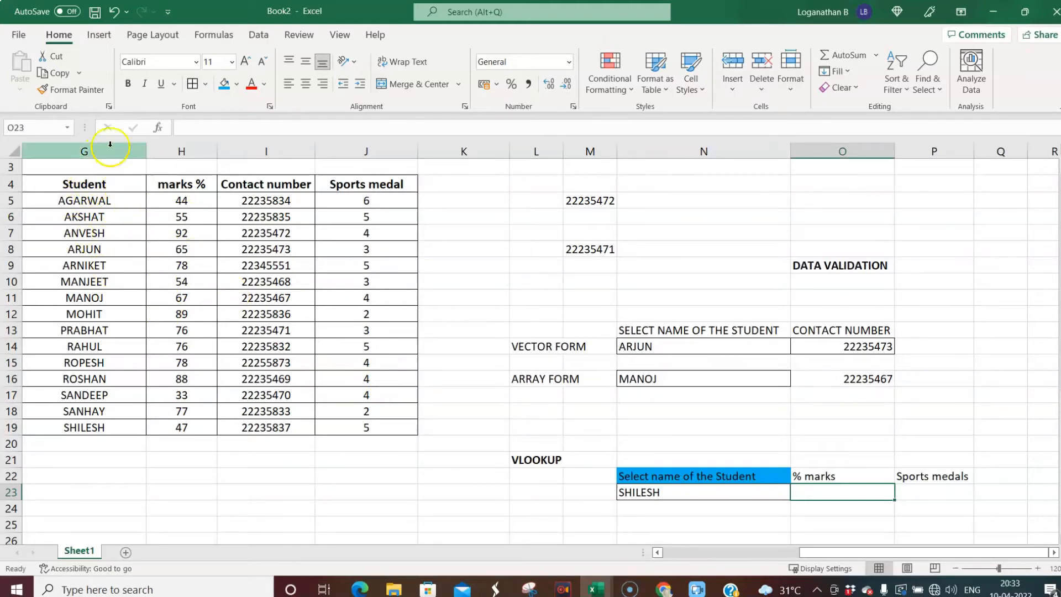
left_click(94, 151)
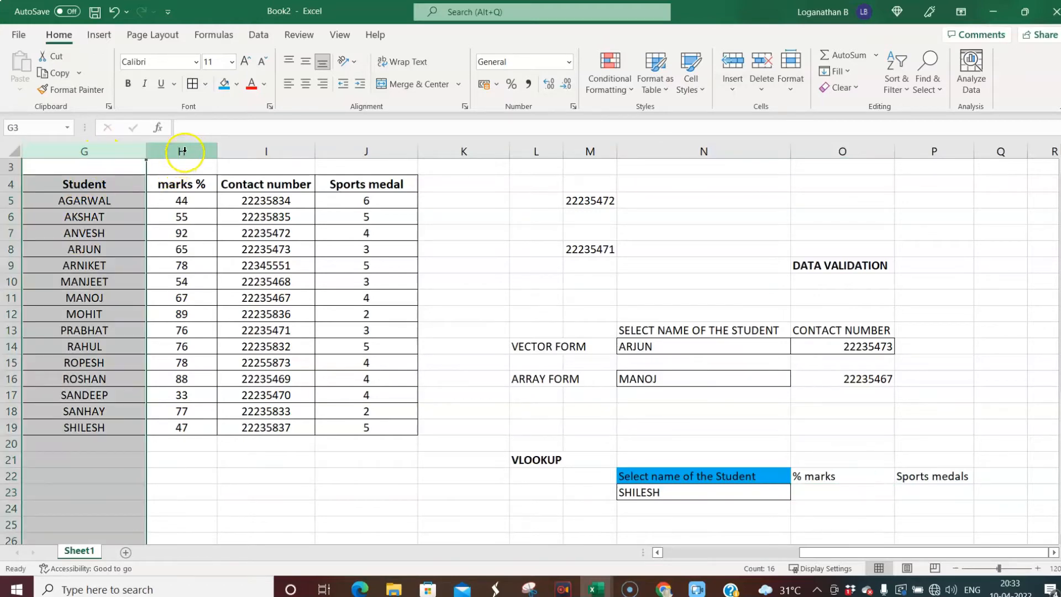
left_click(182, 151)
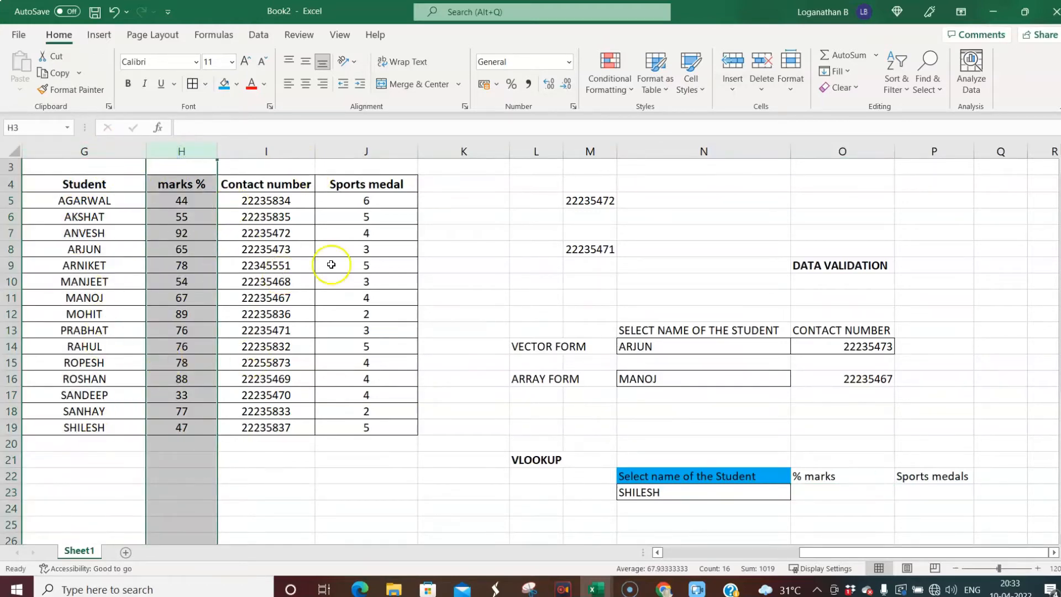
Step: Examine the student names and the four column headings of the table, from Student to Sports medal
left_click(127, 218)
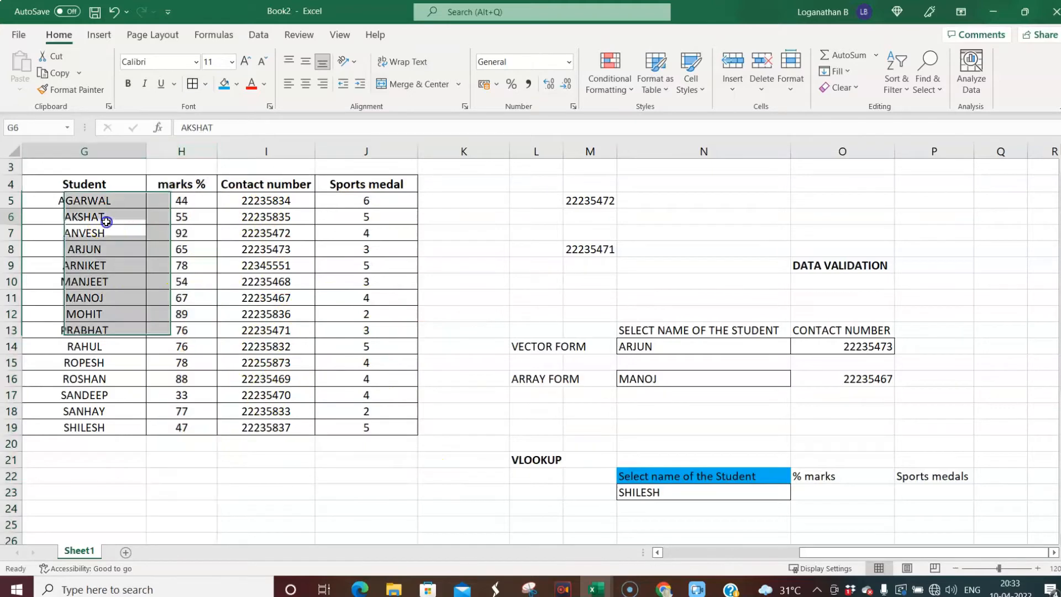
left_click(108, 187)
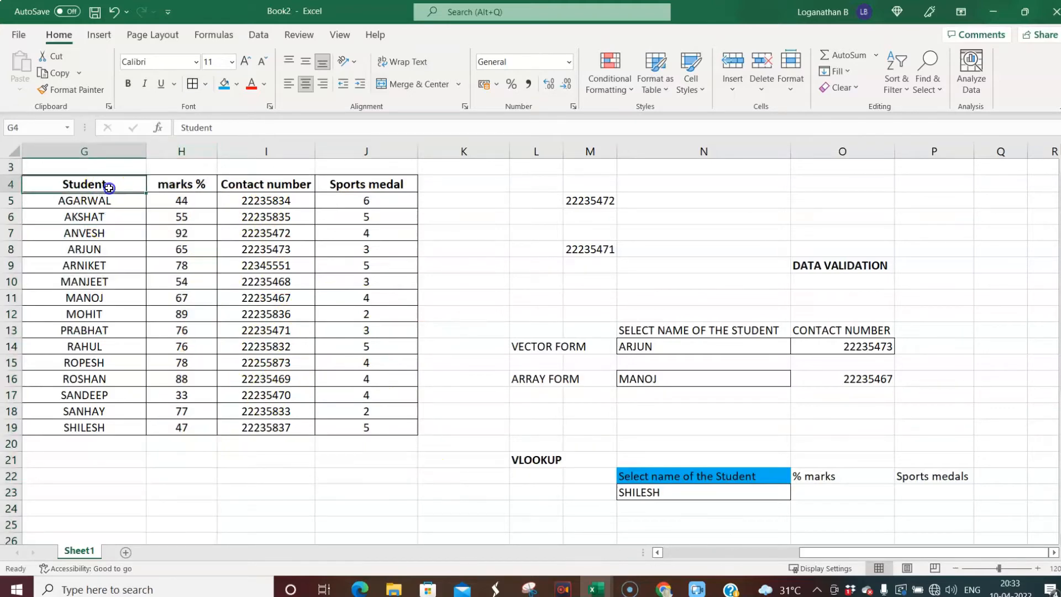
left_click(166, 185)
left_click(242, 193)
left_click(362, 188)
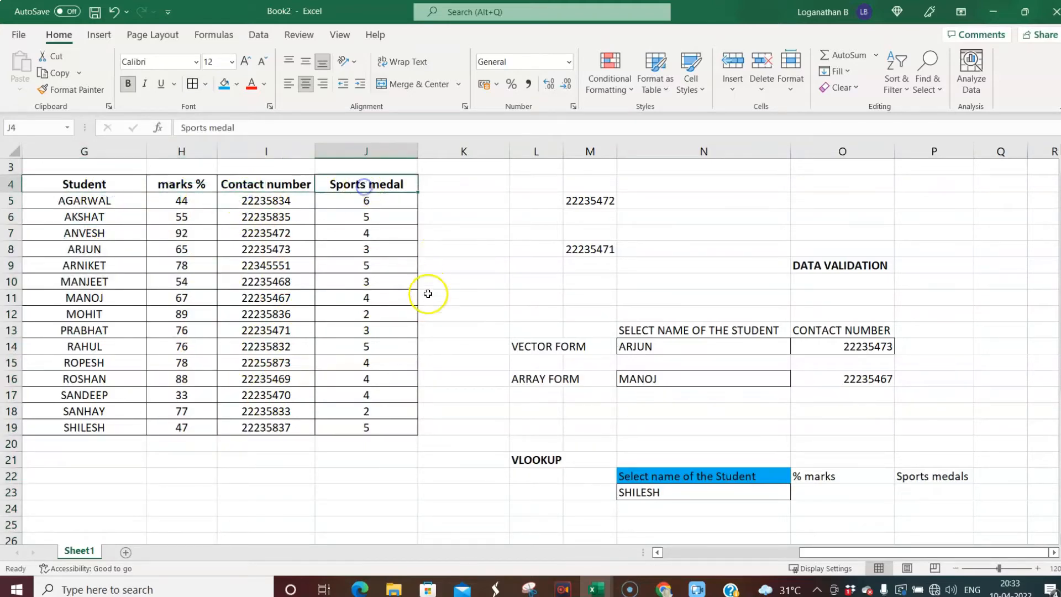
left_click(449, 300)
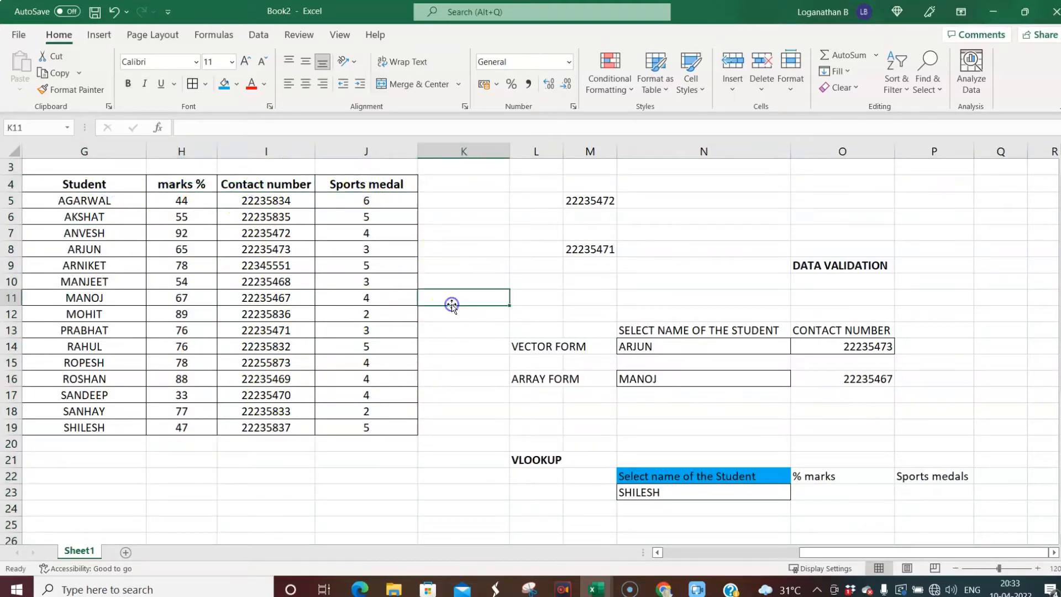
Step: Start a VLOOKUP formula in O23 under % marks with N23 as the lookup value and G4:J19 as the table array
left_click(815, 496)
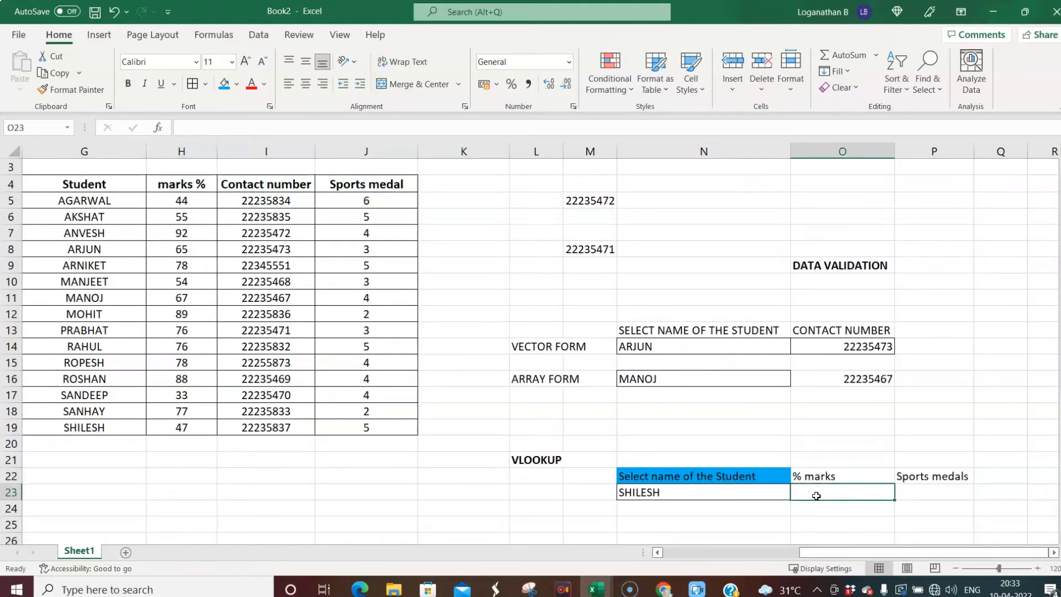
type("=")
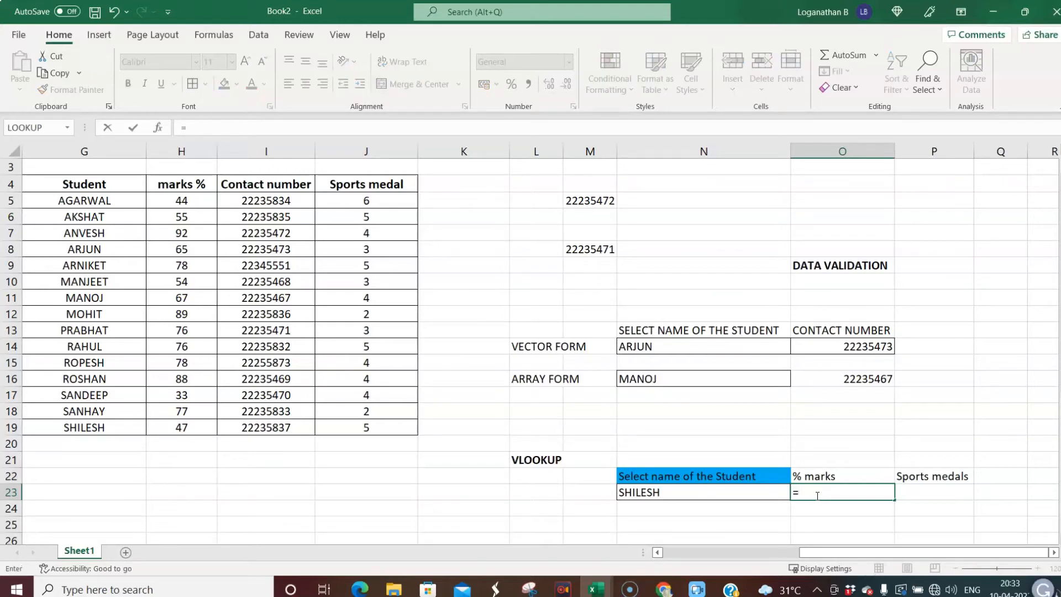
type("vl")
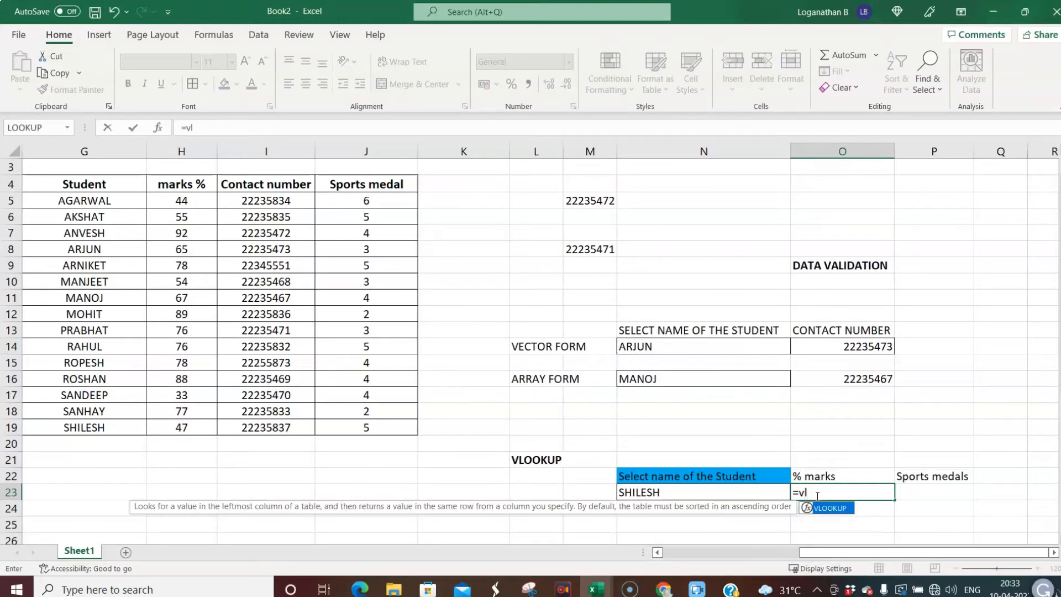
key("Tab")
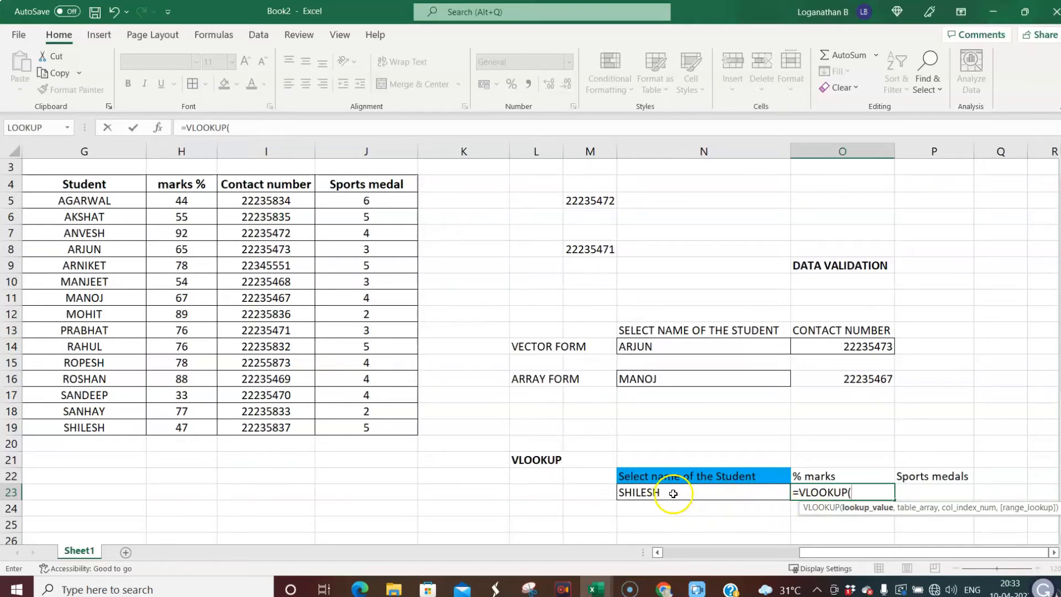
left_click(673, 493)
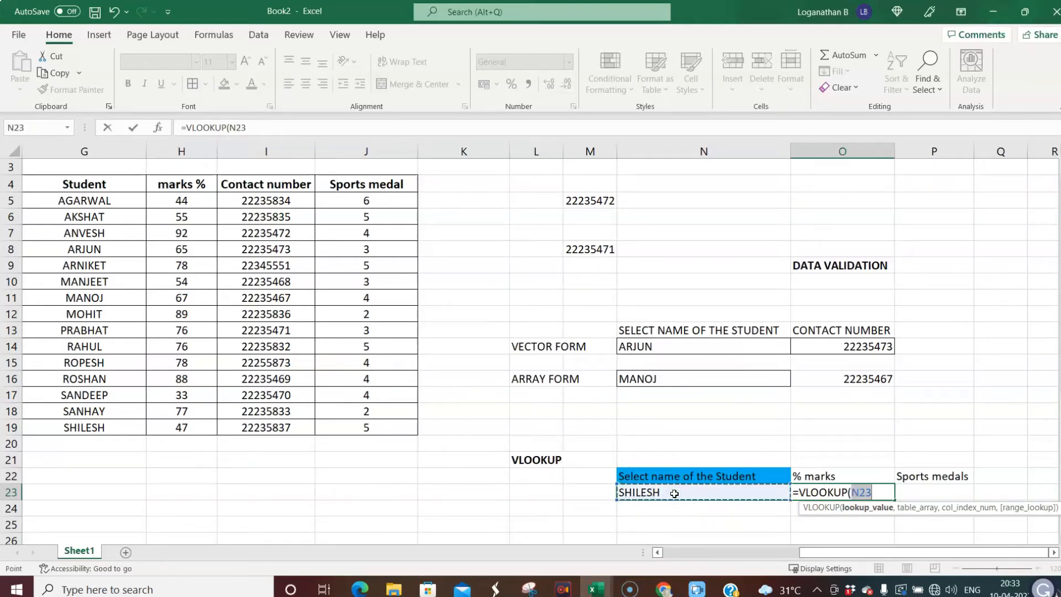
type(",")
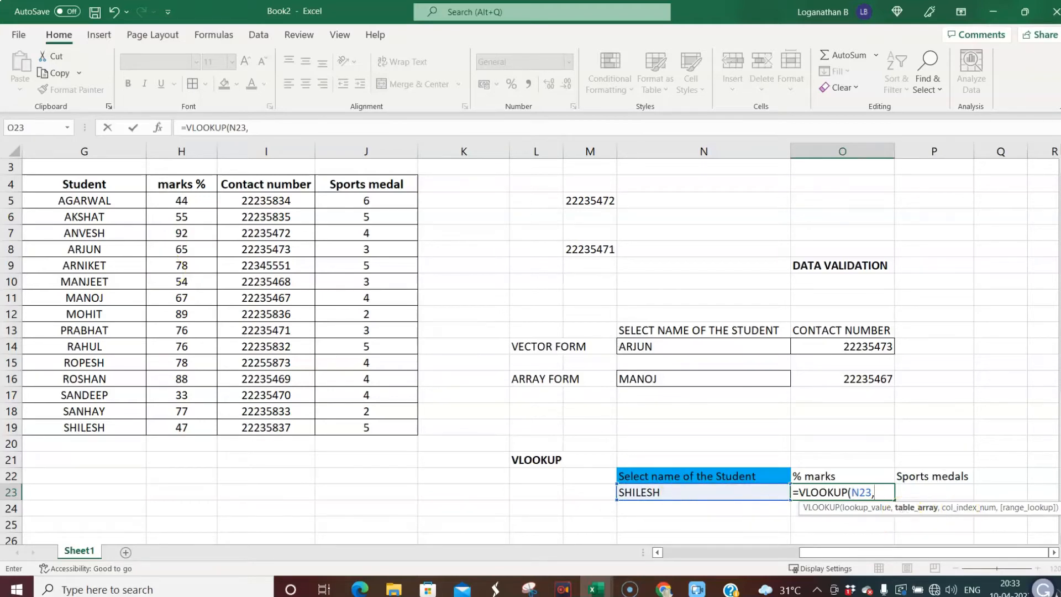
left_click(68, 184)
left_click_drag(67, 184, 265, 363)
left_click_drag(135, 215, 398, 433)
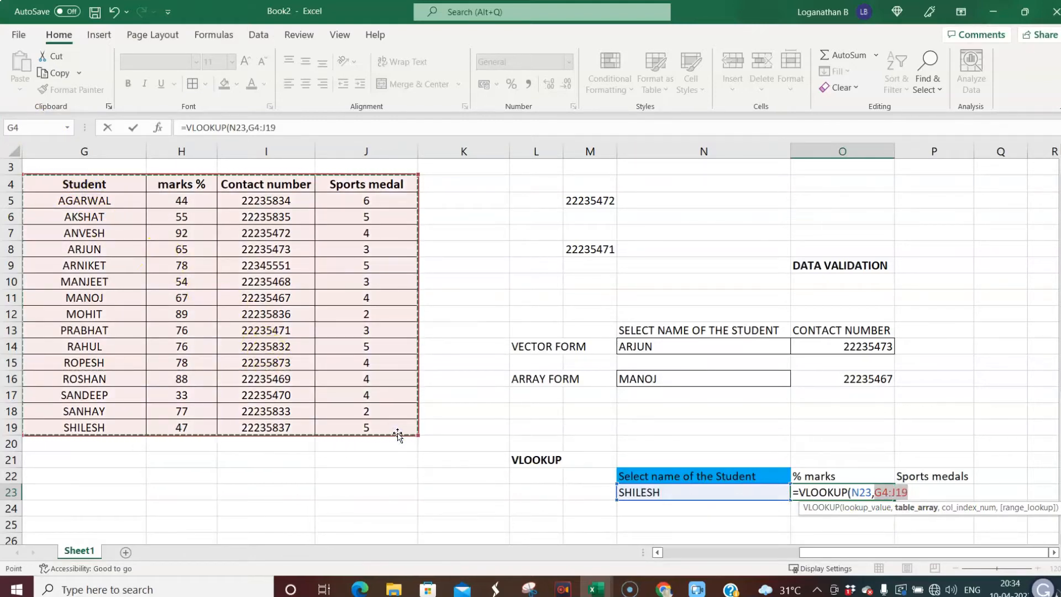
Step: Complete the O23 formula with column index 2 and exact match, giving =VLOOKUP(N23,G4:J19,2,FALSE)
type(",")
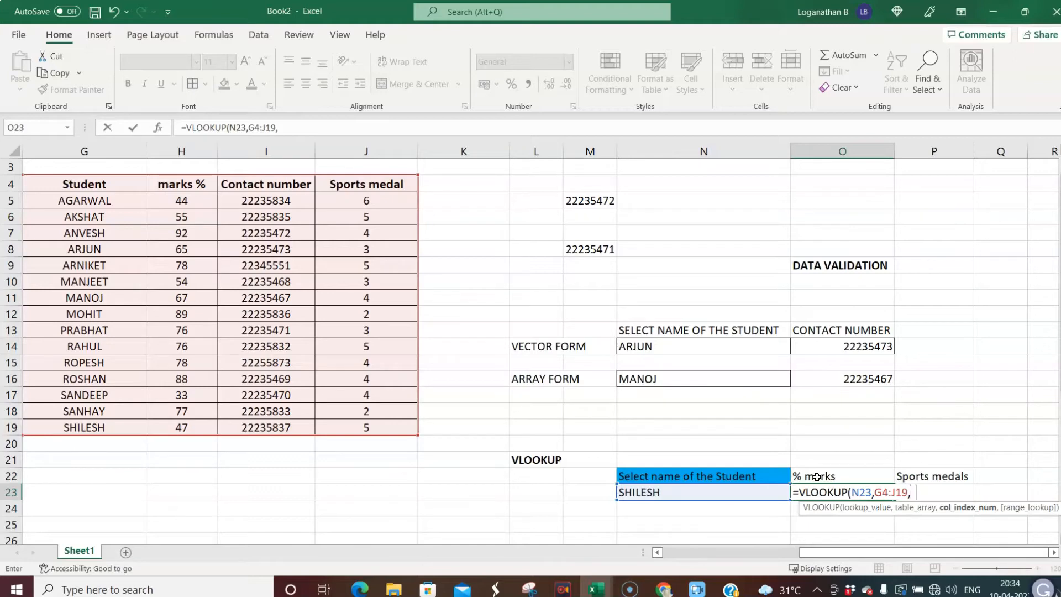
type(",")
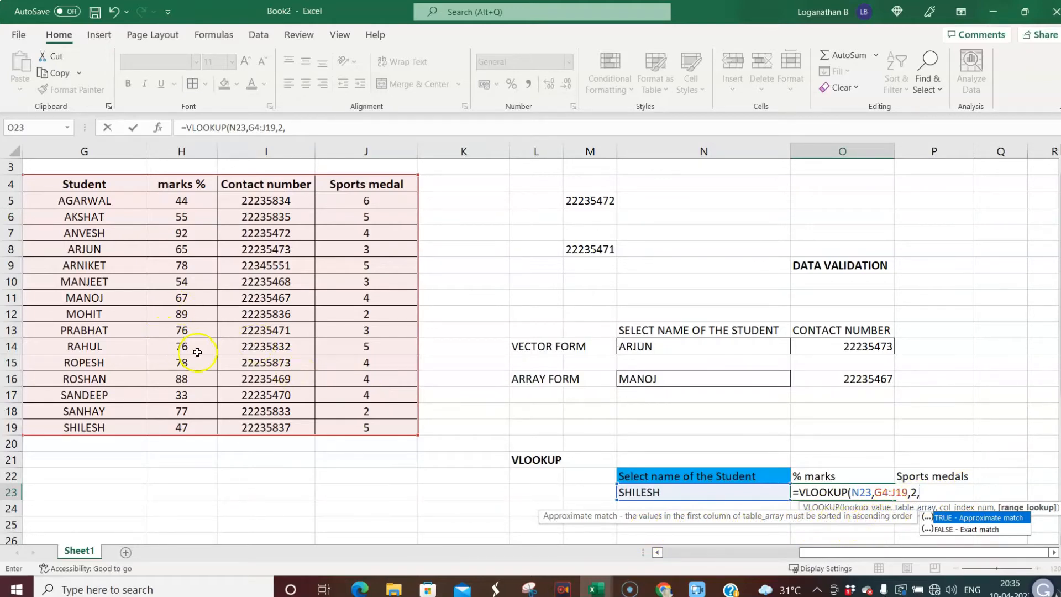
left_click(979, 529)
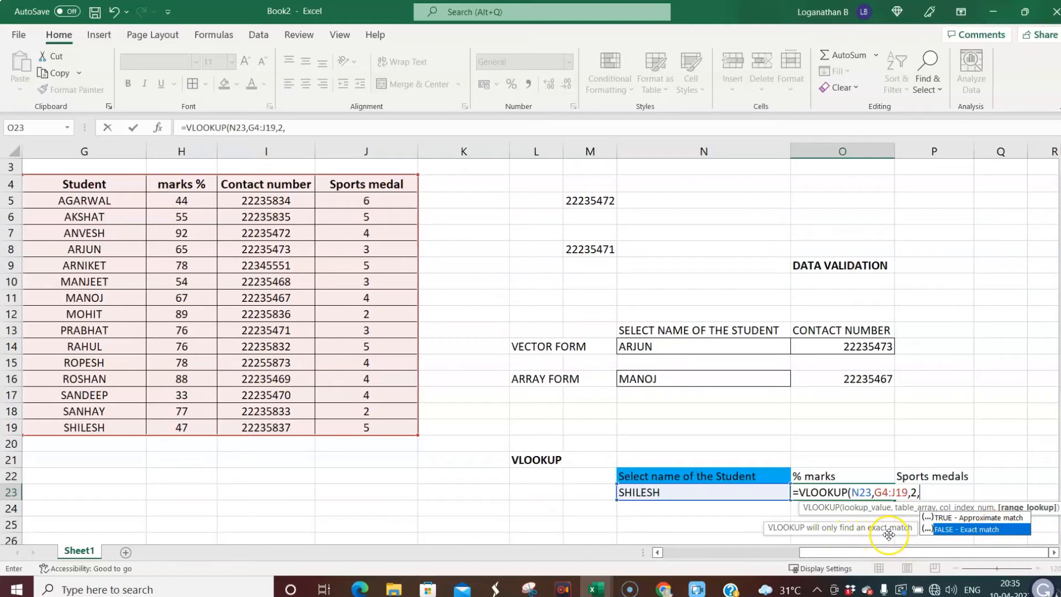
key("Tab")
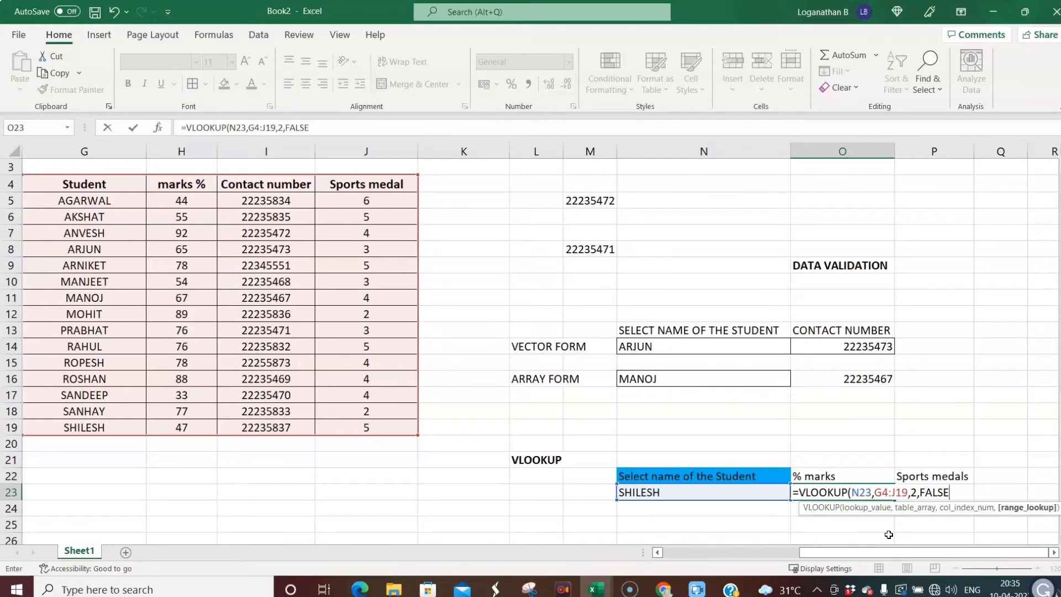
type(")")
key("Return")
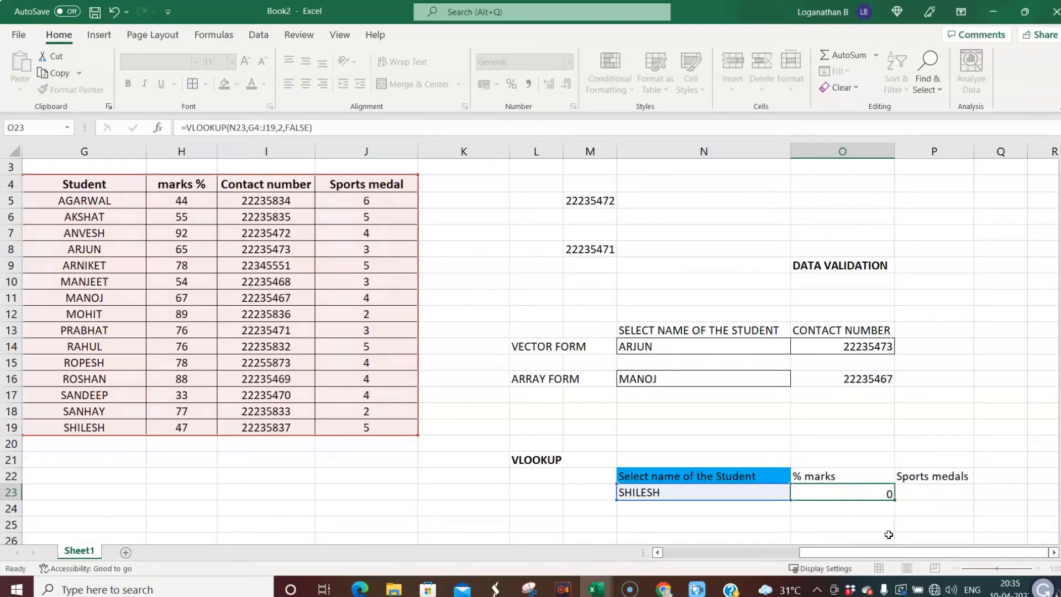
Step: Check the % marks result in O23 against the selected student's marks in row 19 of the table
left_click(848, 492)
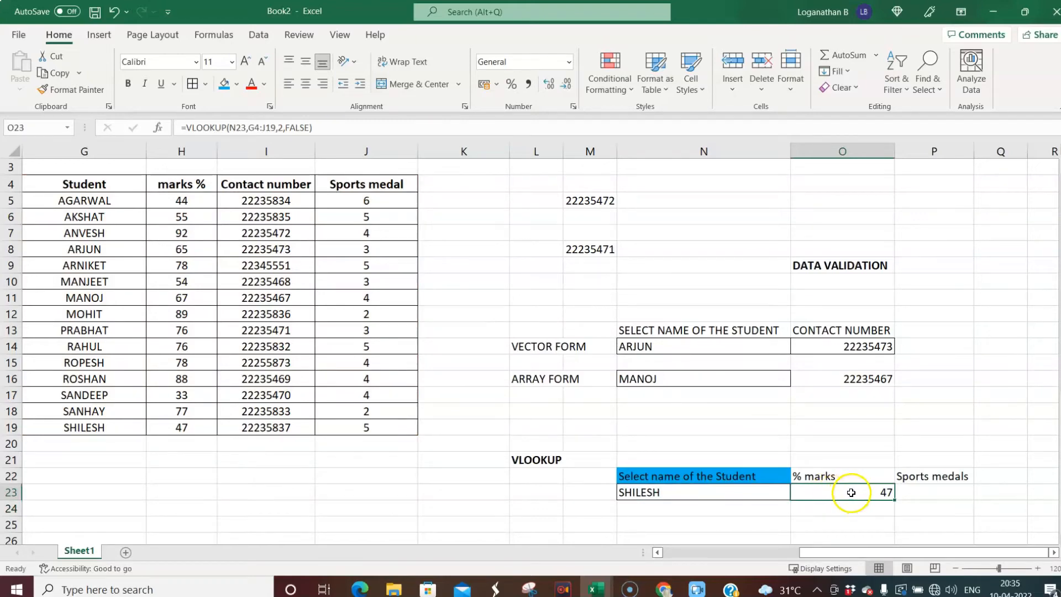
left_click(77, 428)
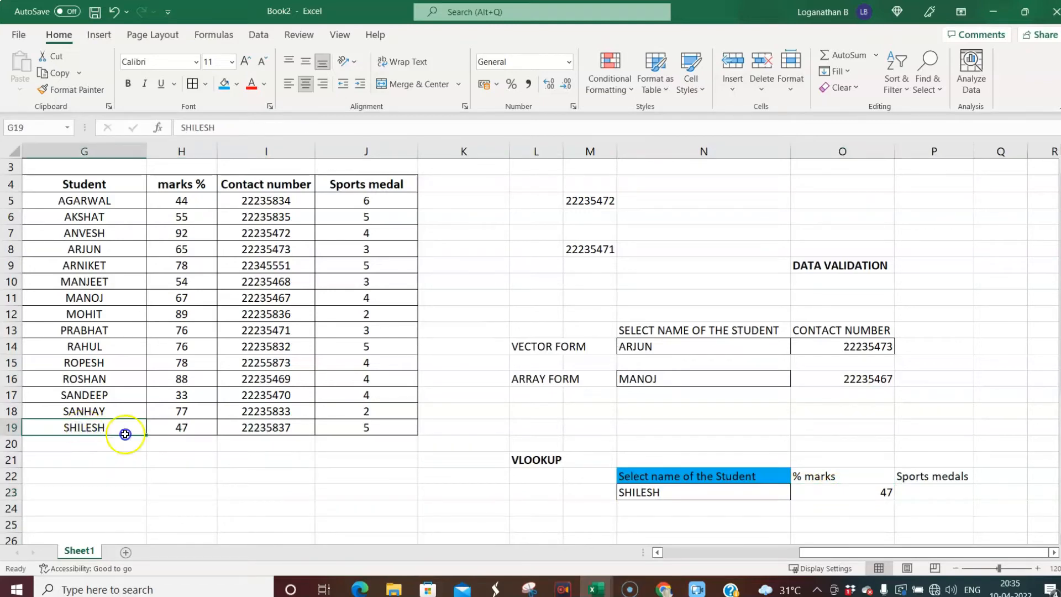
left_click(174, 429, "shift")
left_click(282, 458)
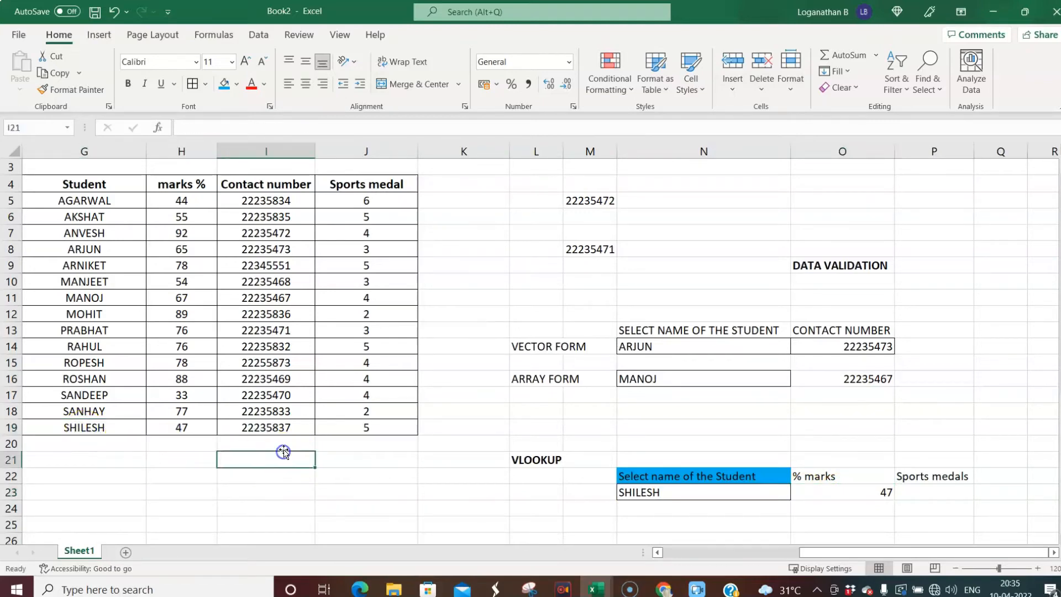
Step: Start a VLOOKUP formula in P23 under Sports medals, using lookup value N23 and table array G4:J19
left_click(921, 492)
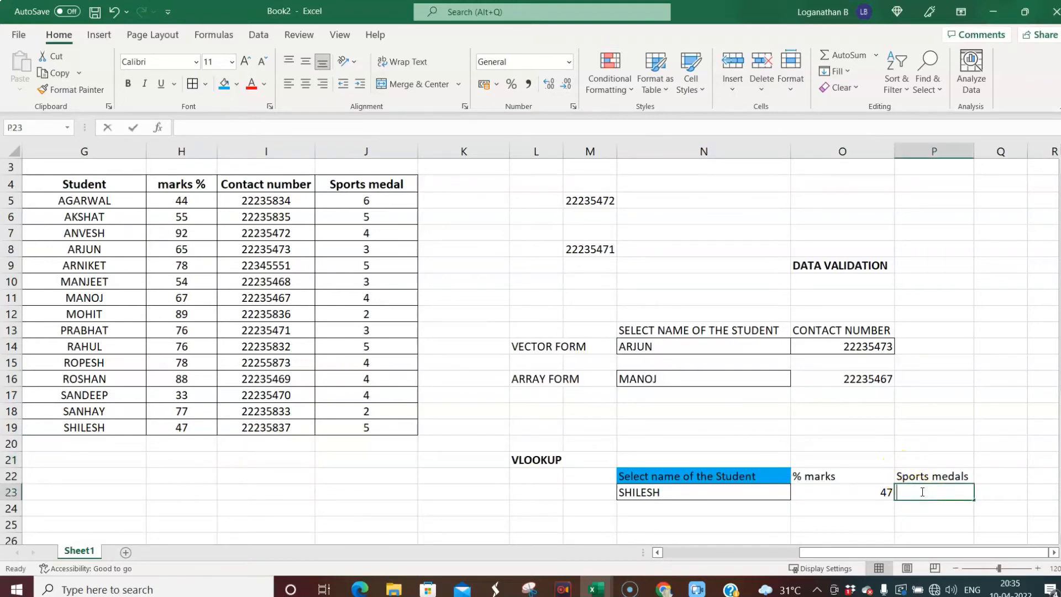
type("=v")
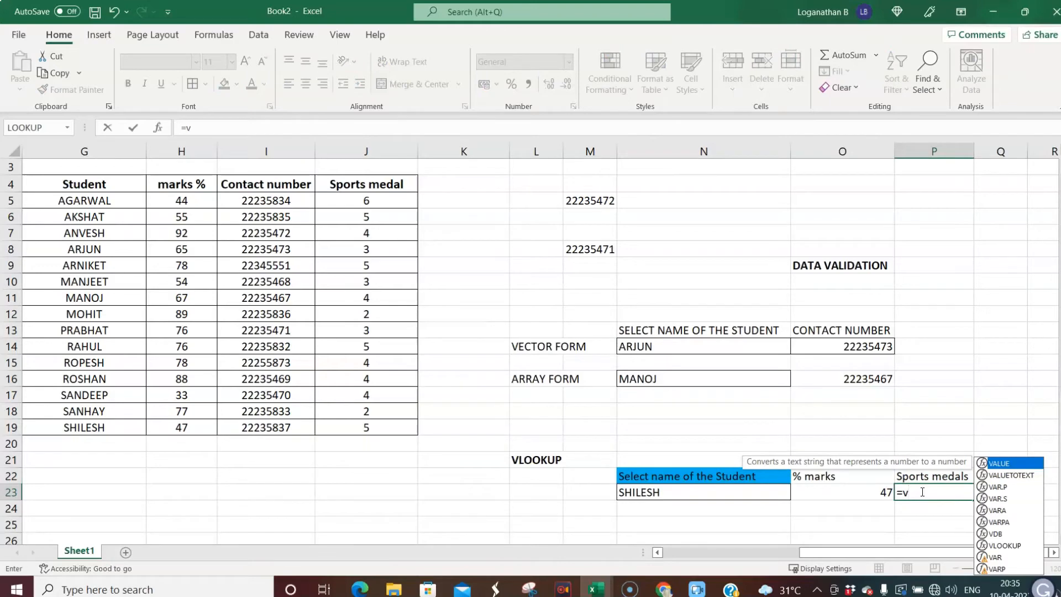
type("loo")
key("Tab")
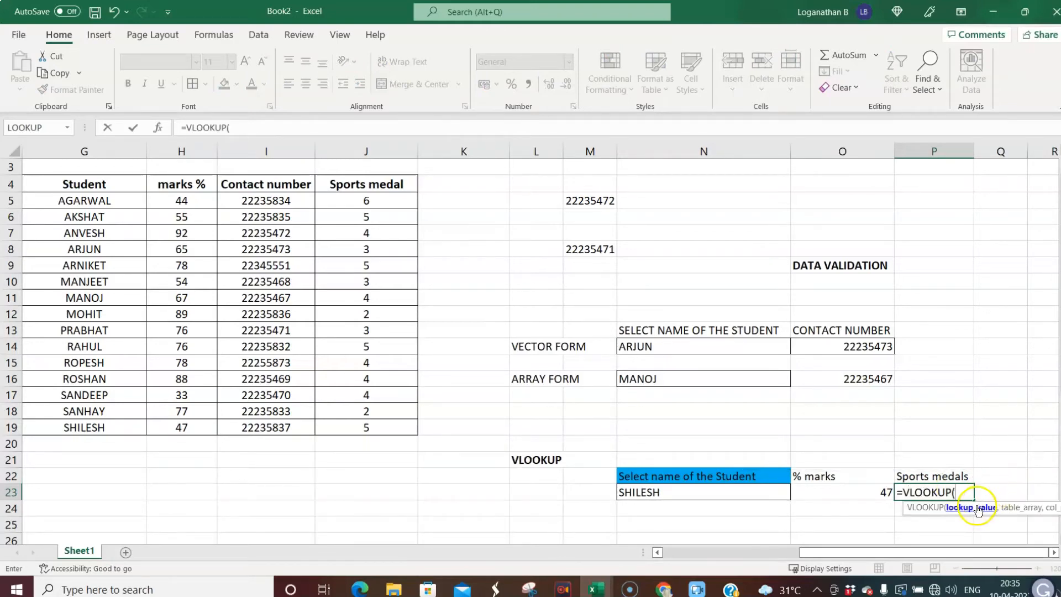
left_click(653, 494)
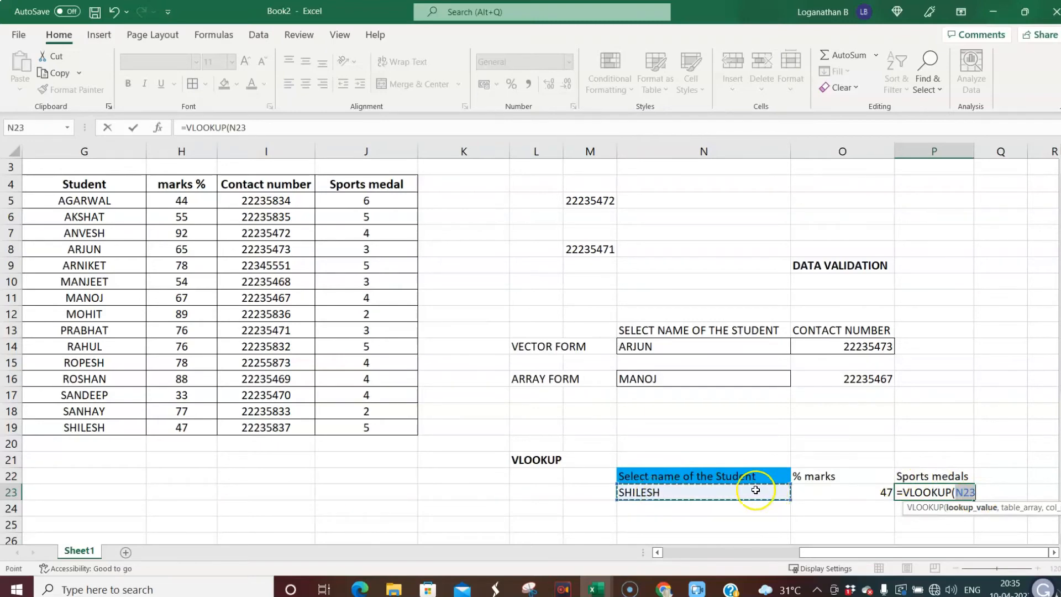
type(",")
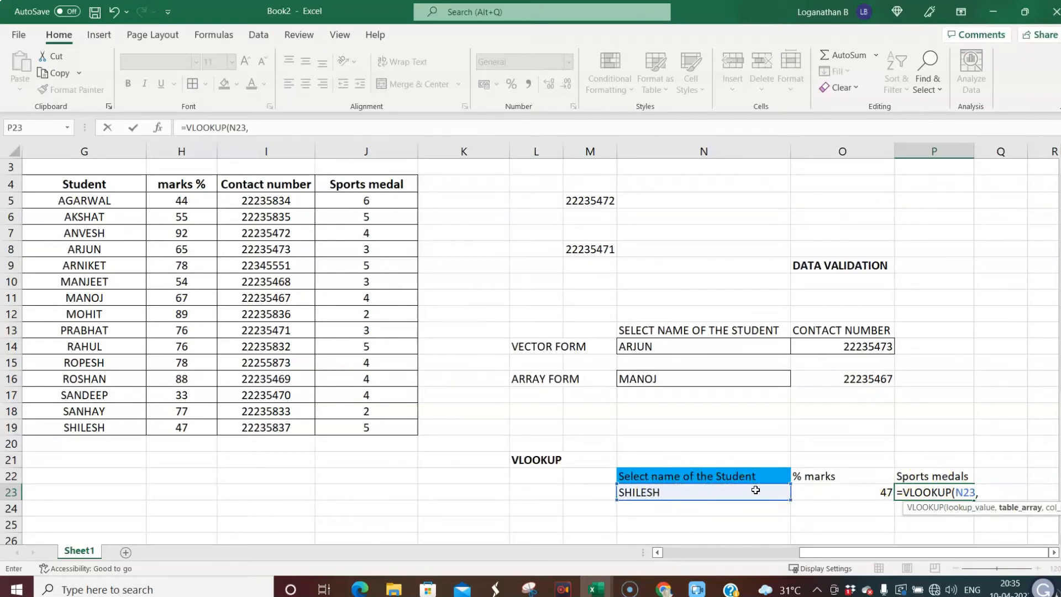
left_click(42, 181)
left_click_drag(188, 217, 398, 433)
left_click_drag(398, 434, 398, 434)
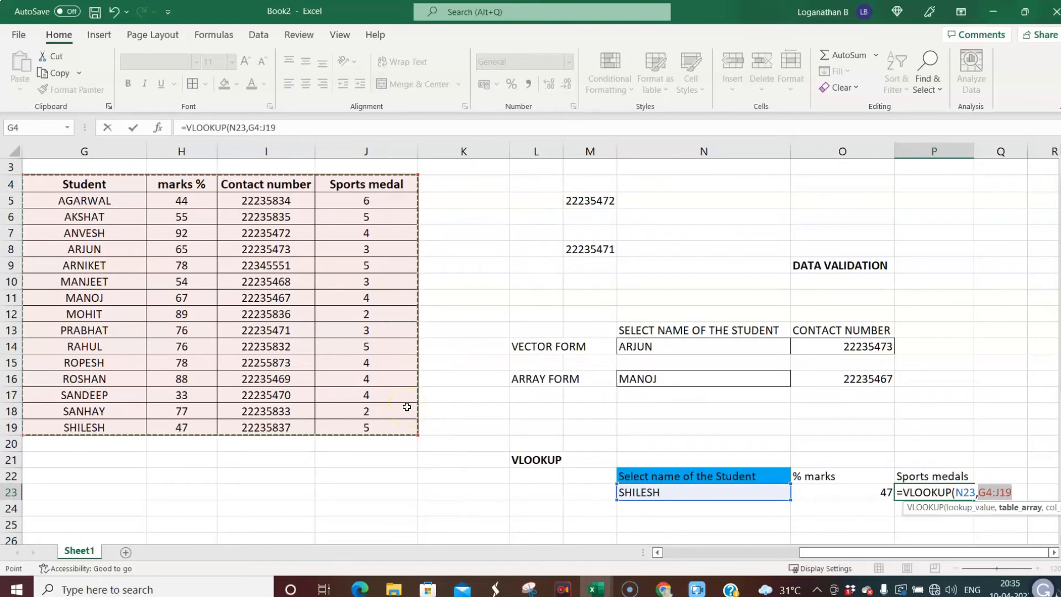
Step: Complete the P23 formula with column index 4 and exact match, giving =VLOOKUP(N23,G4:J19,4,FALSE)
type(",4")
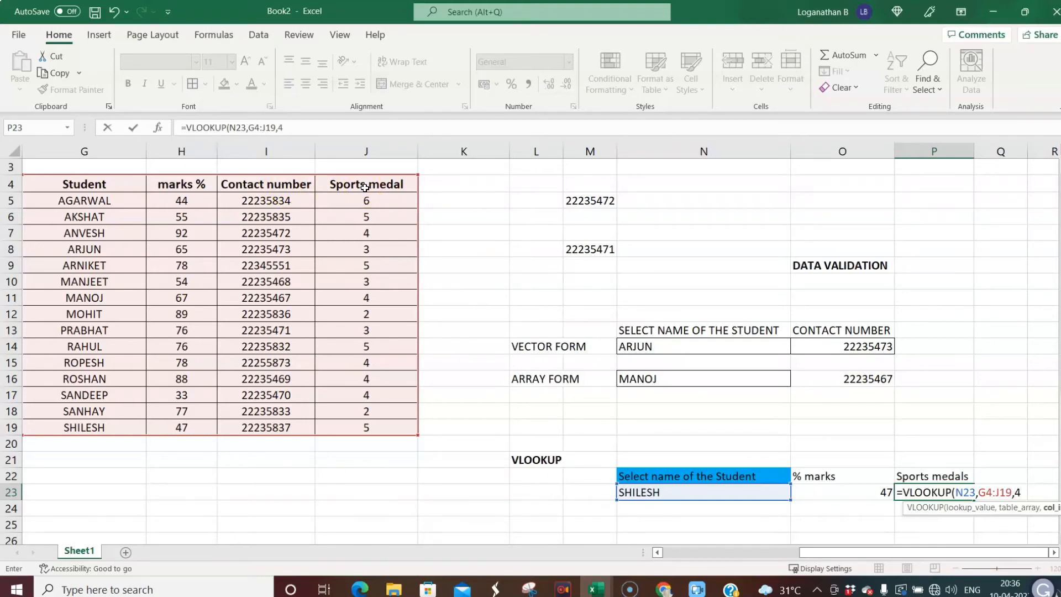
type(",")
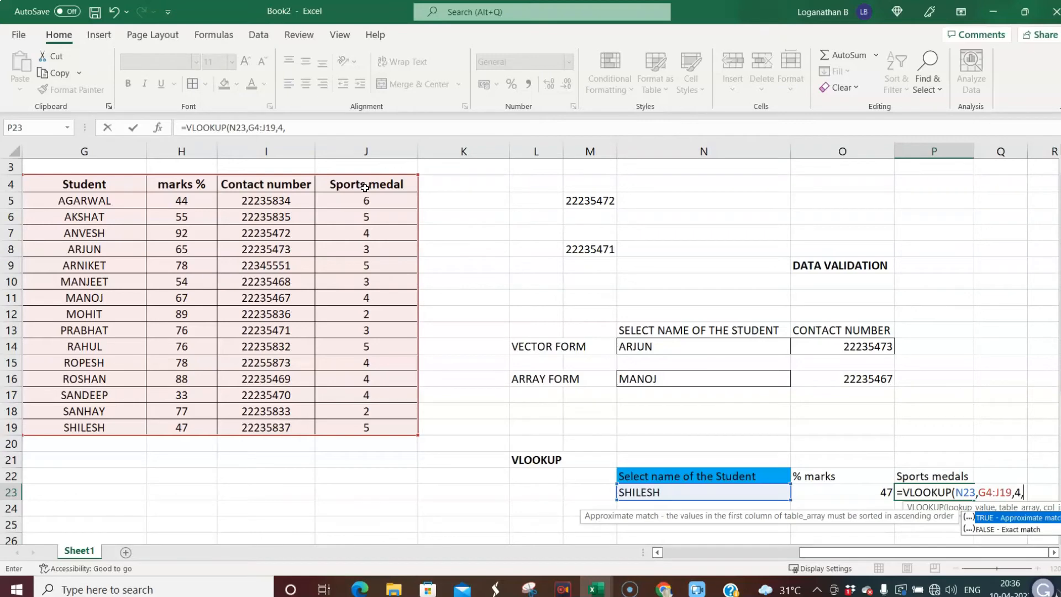
key("Down")
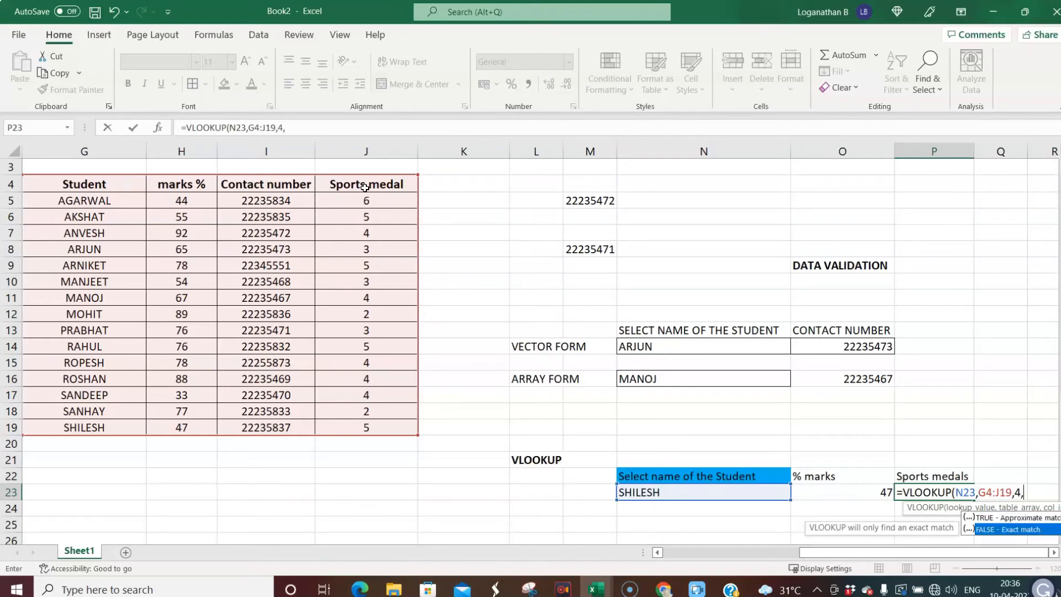
key("Tab")
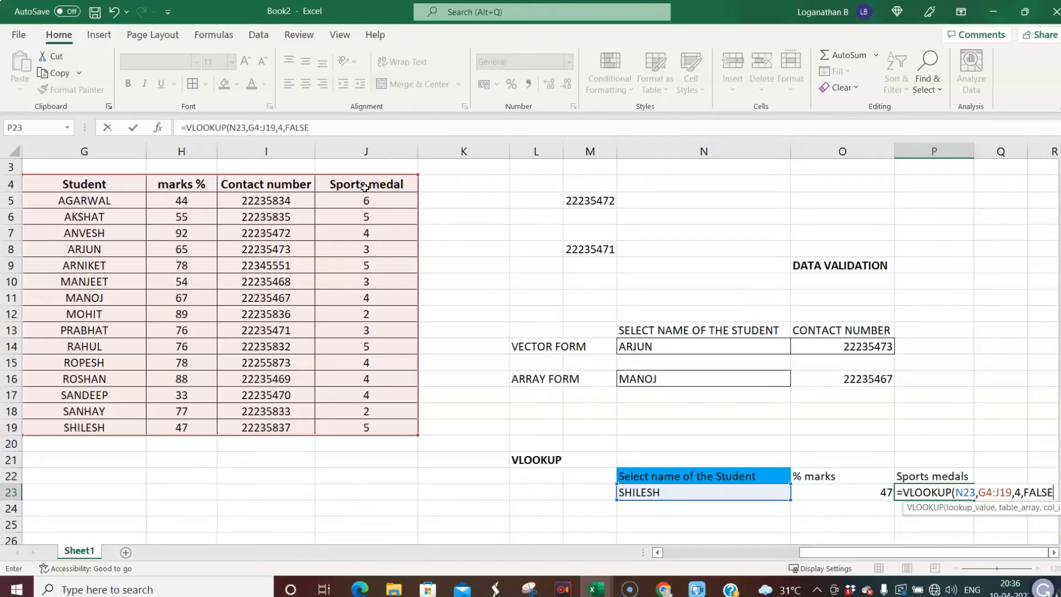
type(")")
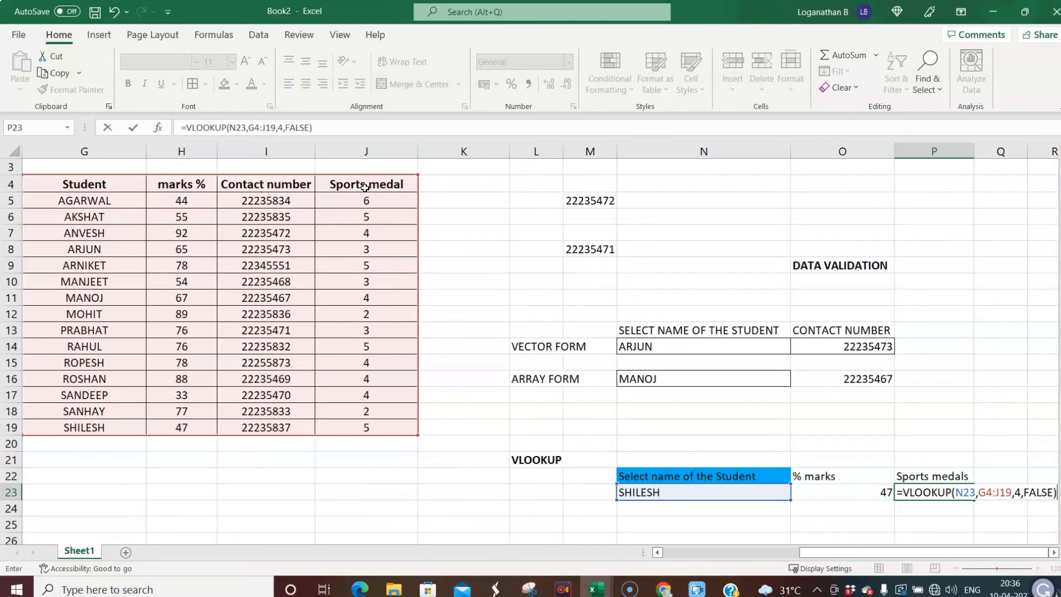
key("Return")
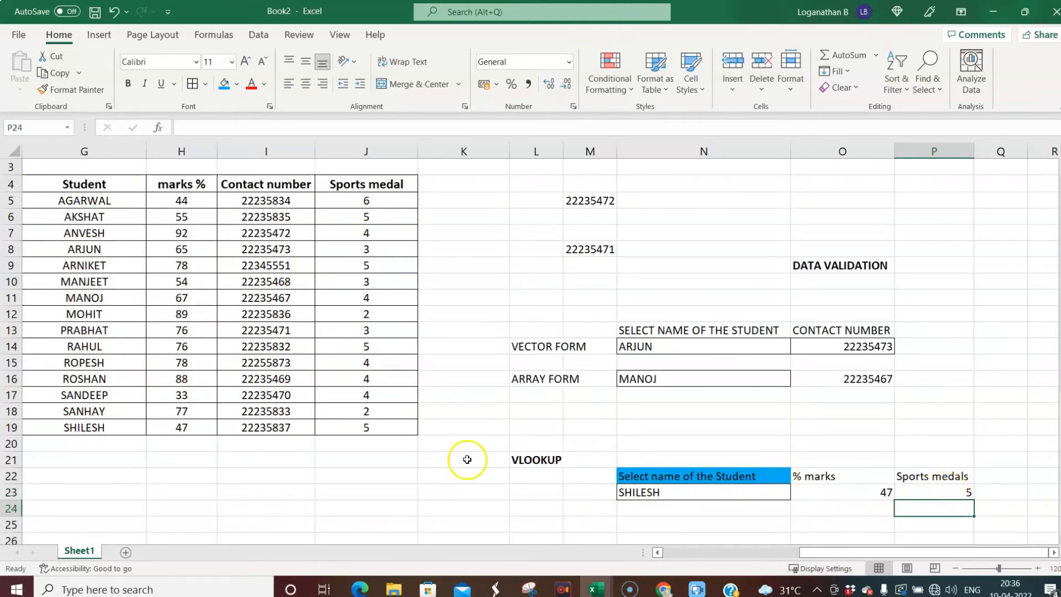
Step: Compare the marks and sports medal in table row 19 with the VLOOKUP results for the student selected in N23
left_click(92, 429)
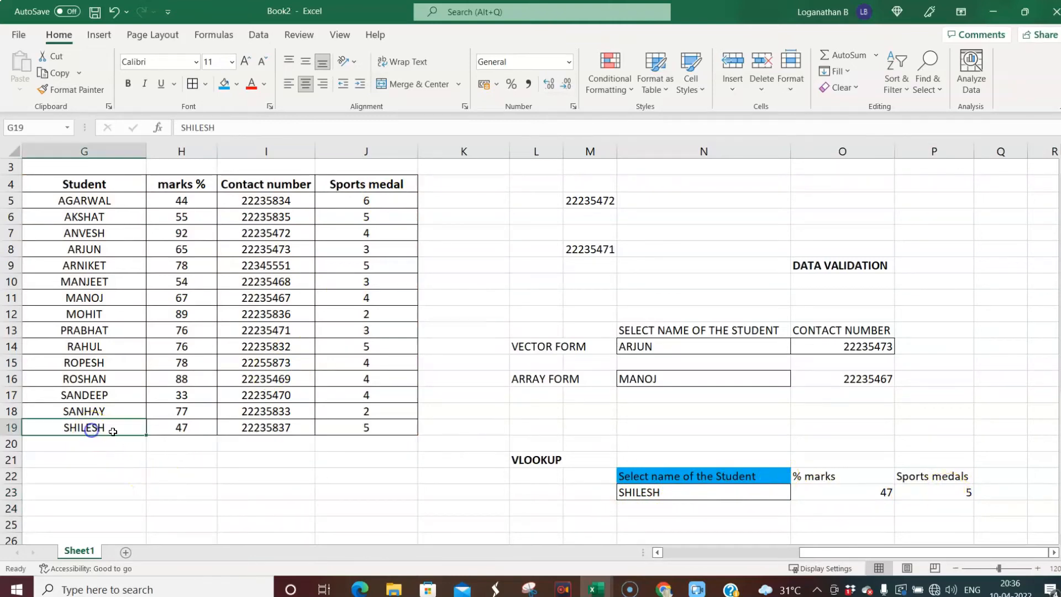
left_click(192, 431)
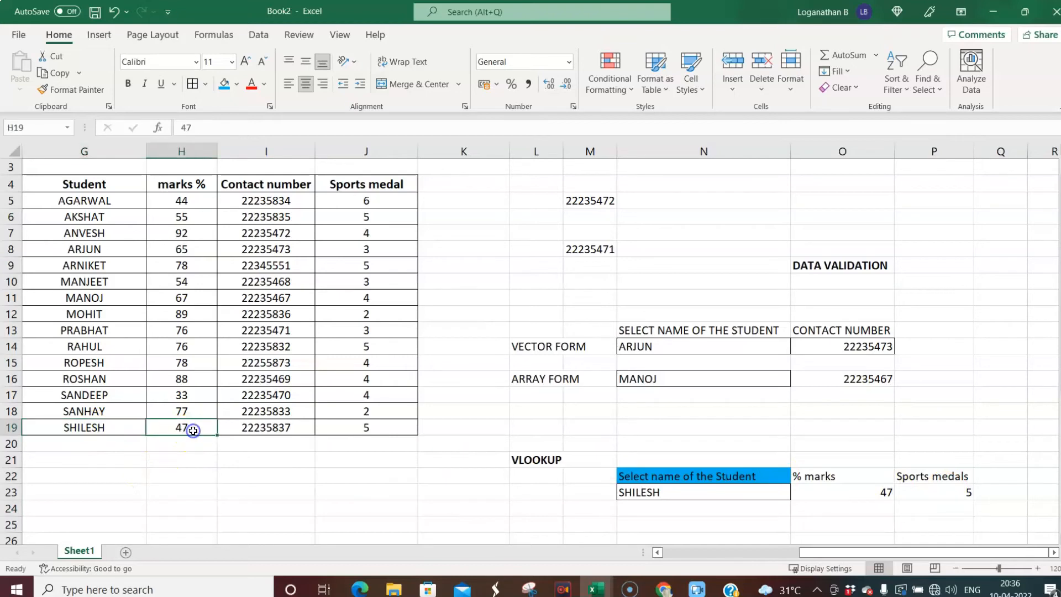
left_click(373, 430)
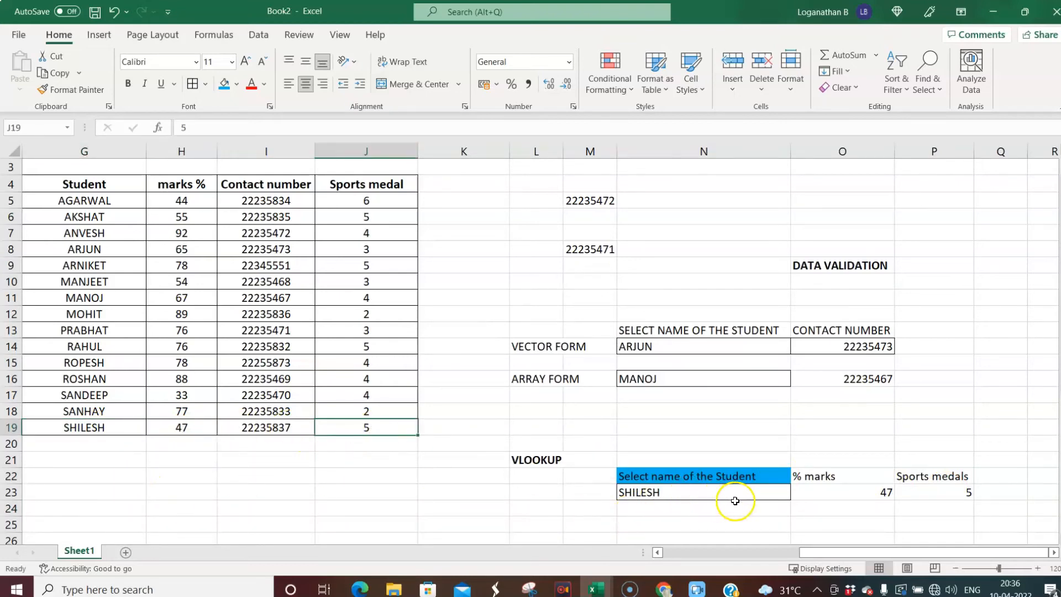
left_click(760, 495)
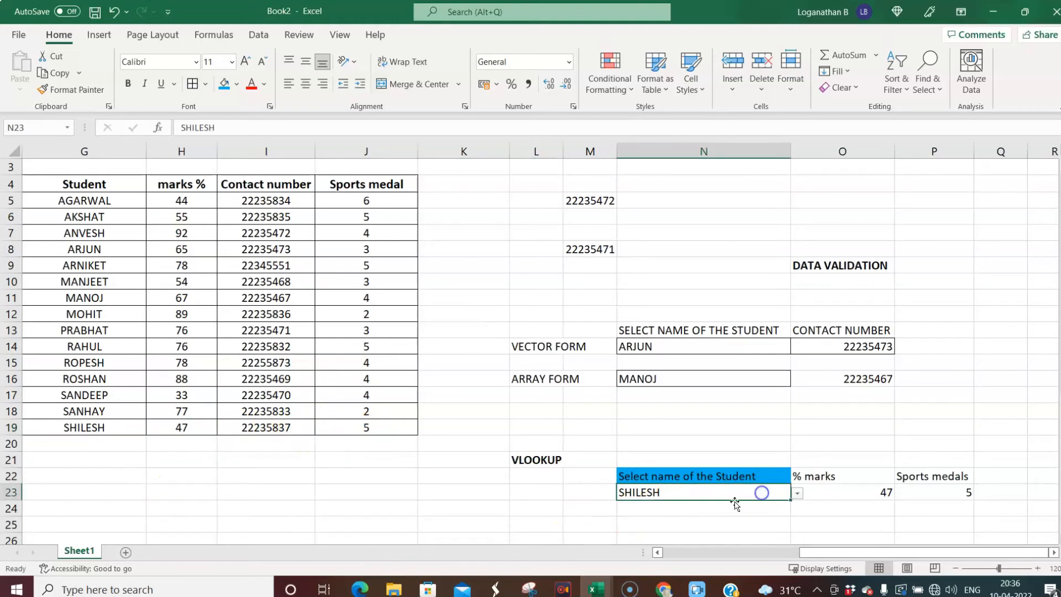
Step: Change the student selected in N23 to the one listed in table row 8 to test both VLOOKUP formulas
left_click(798, 494)
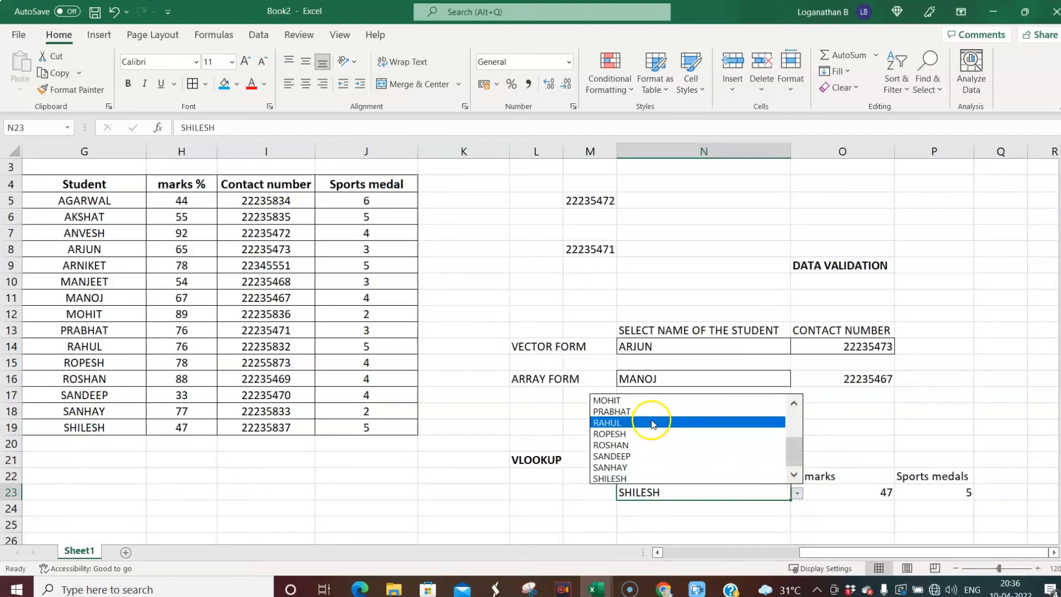
left_click_drag(793, 449, 794, 423)
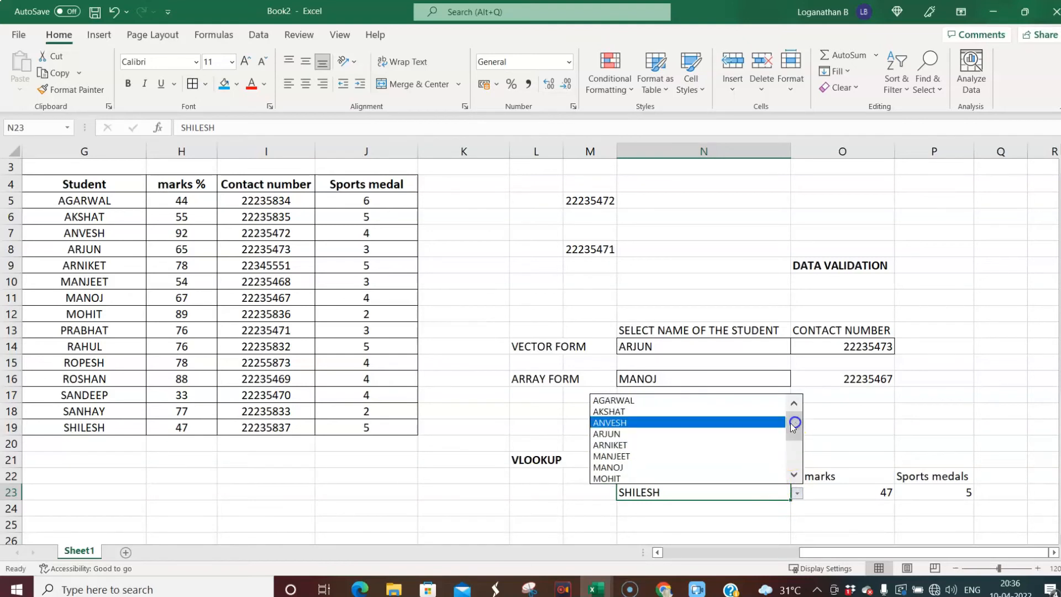
left_click(647, 434)
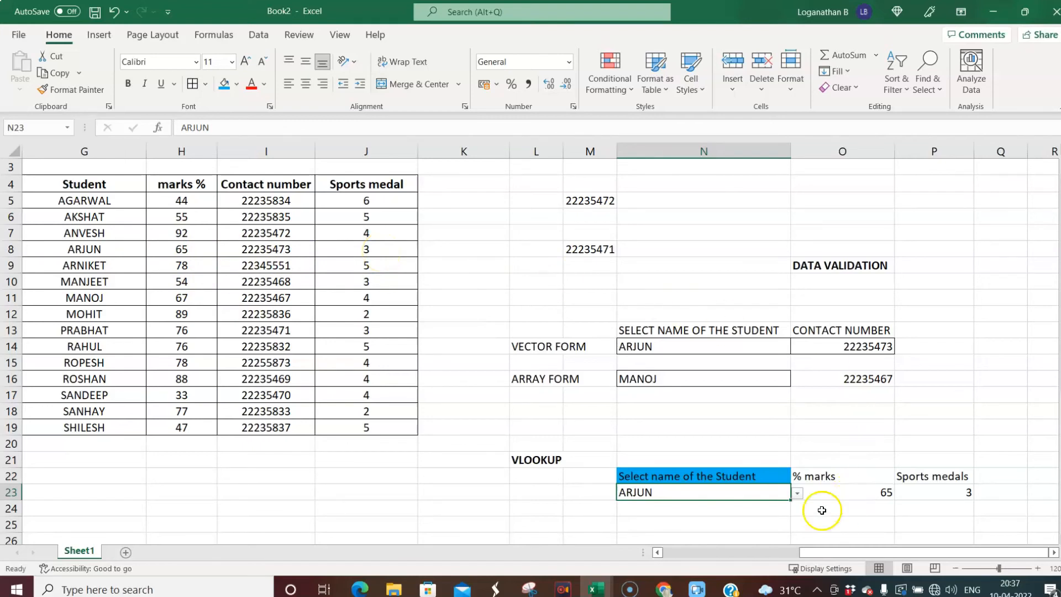
Step: Switch the N23 selection to the student in table row 17 to test the marks and sports medals lookups again
left_click(798, 493)
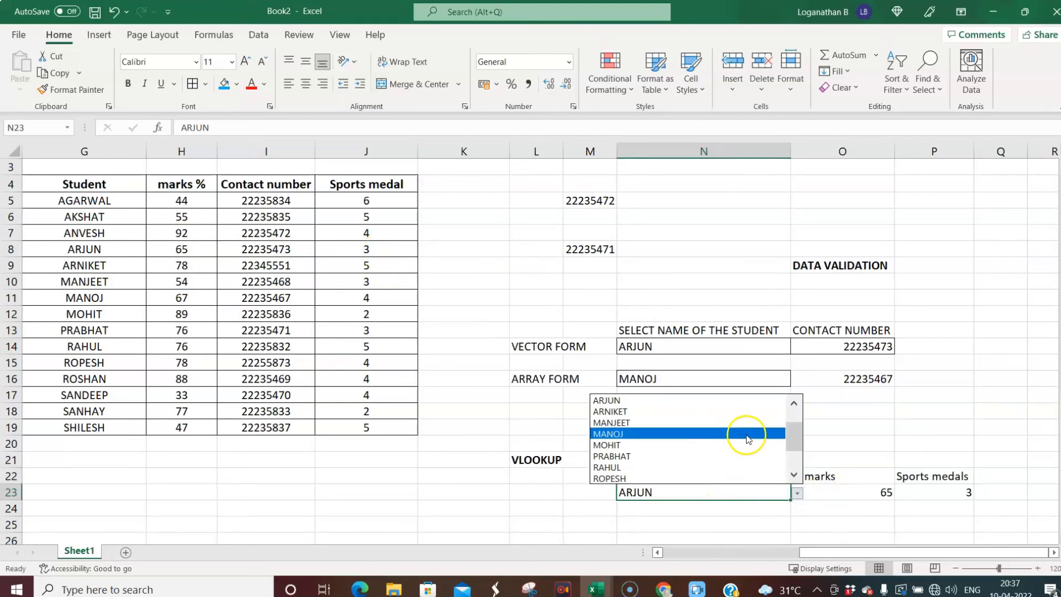
left_click_drag(796, 442, 797, 456)
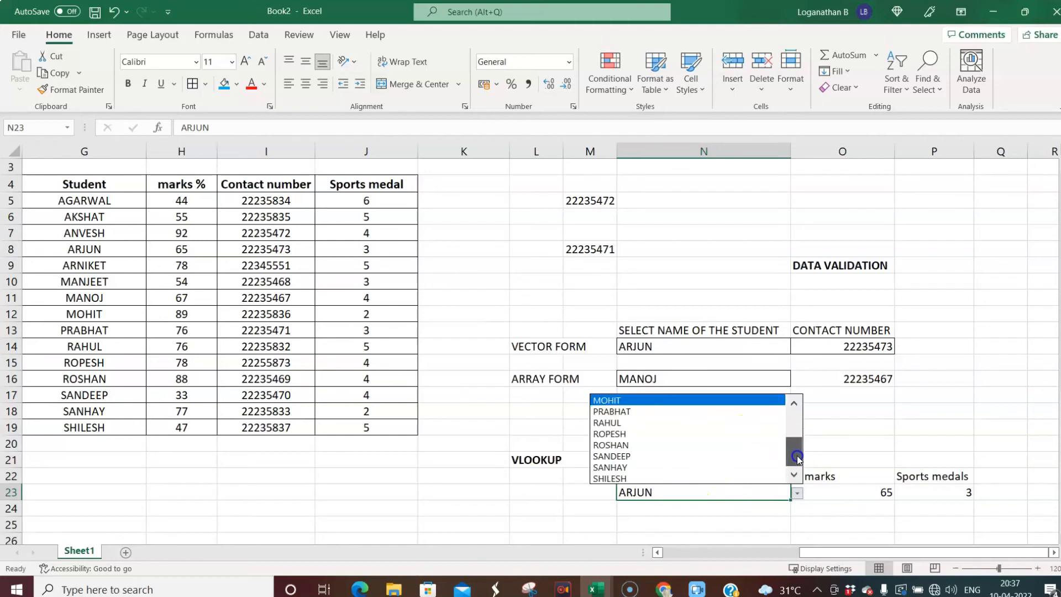
left_click(680, 456)
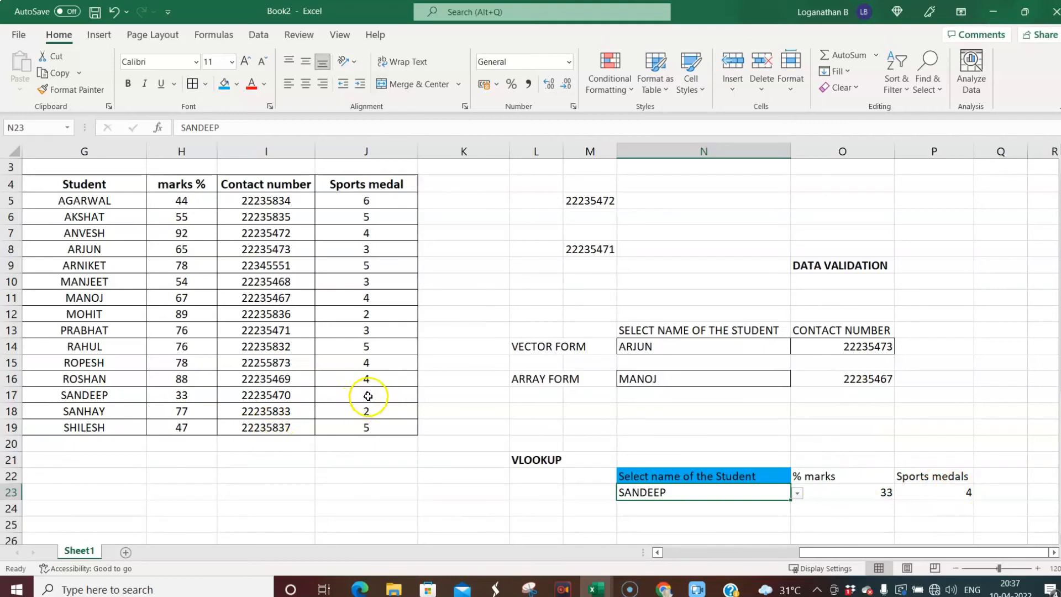
Step: Set N23 to the student listed in table row 12, and review the lookup's source table G4:J19
left_click(799, 494)
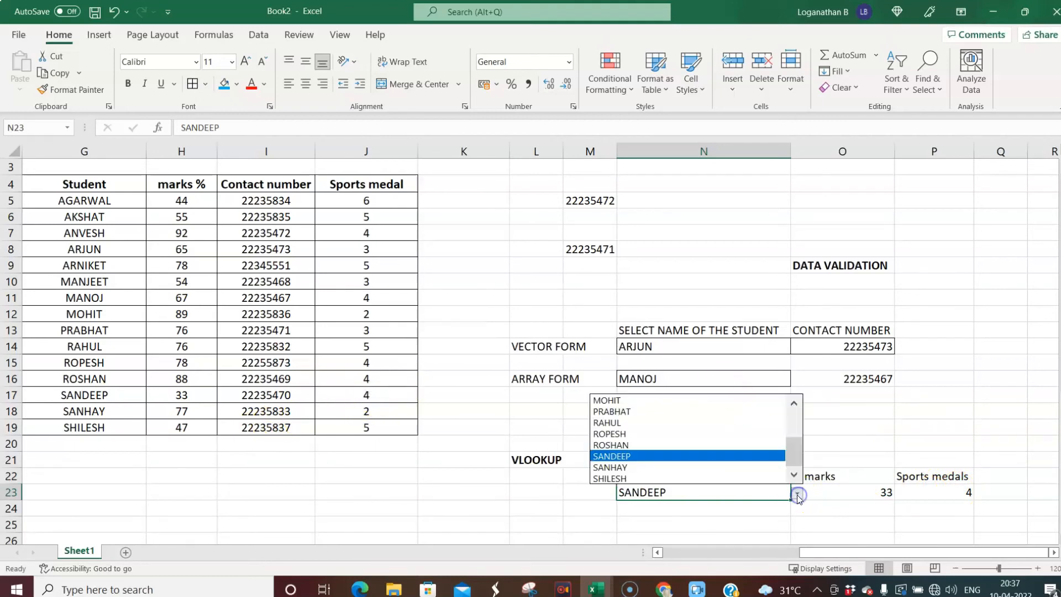
left_click_drag(794, 457, 794, 430)
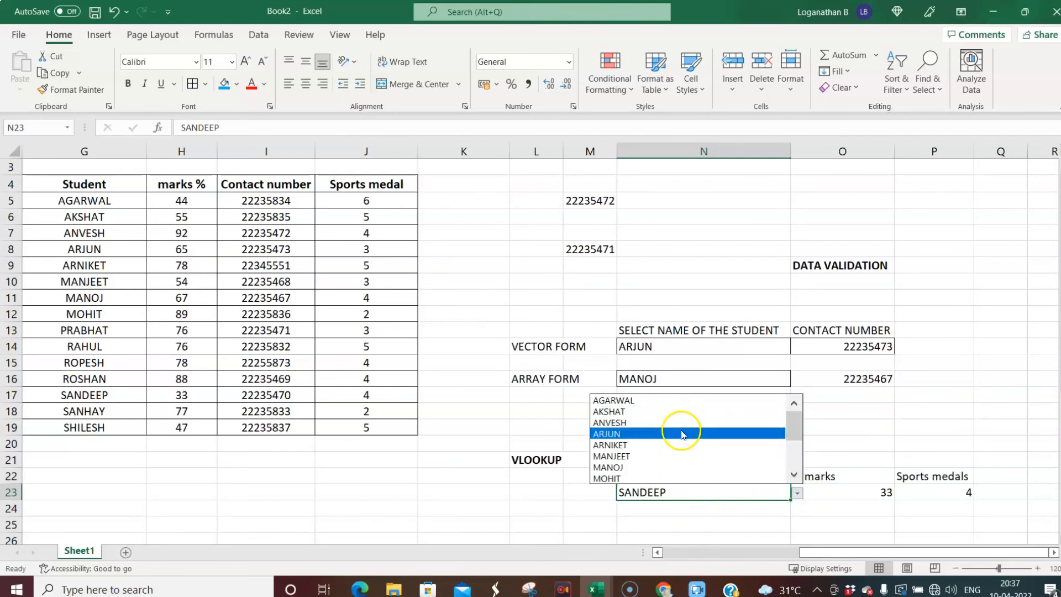
left_click(666, 478)
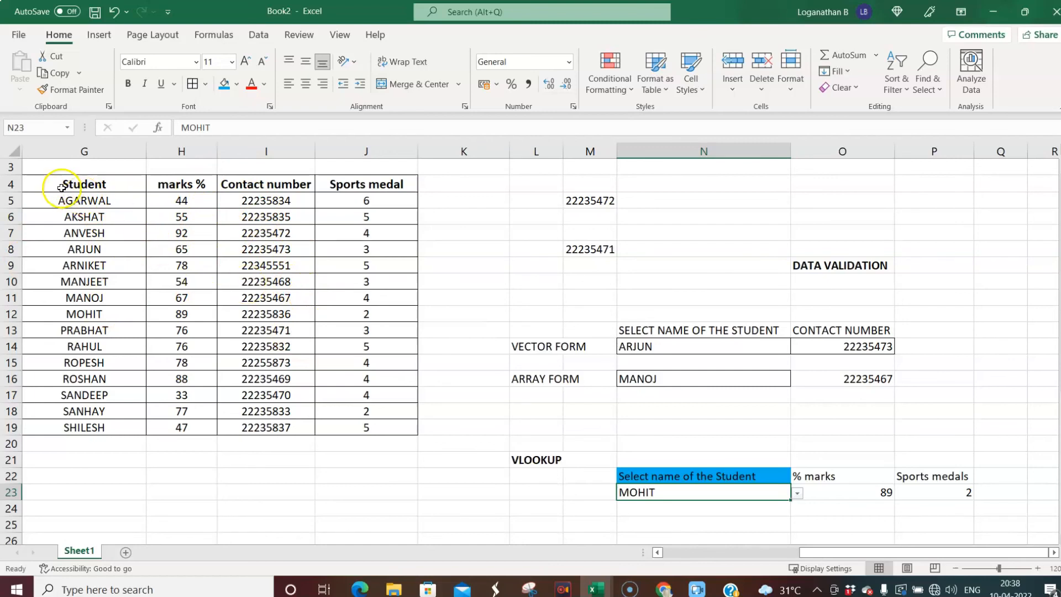
left_click_drag(61, 182, 360, 423)
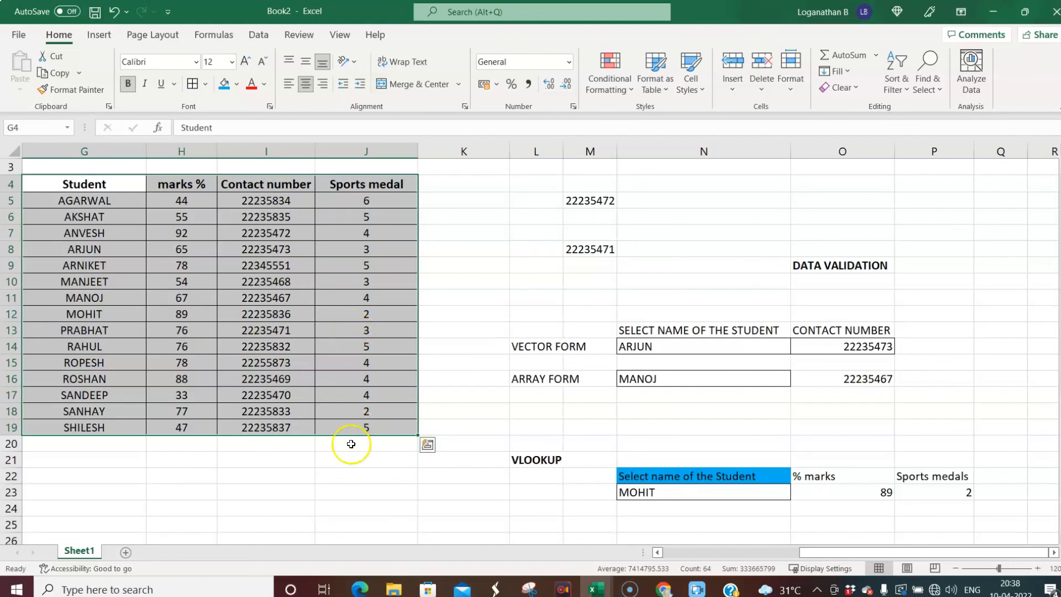
left_click(293, 479)
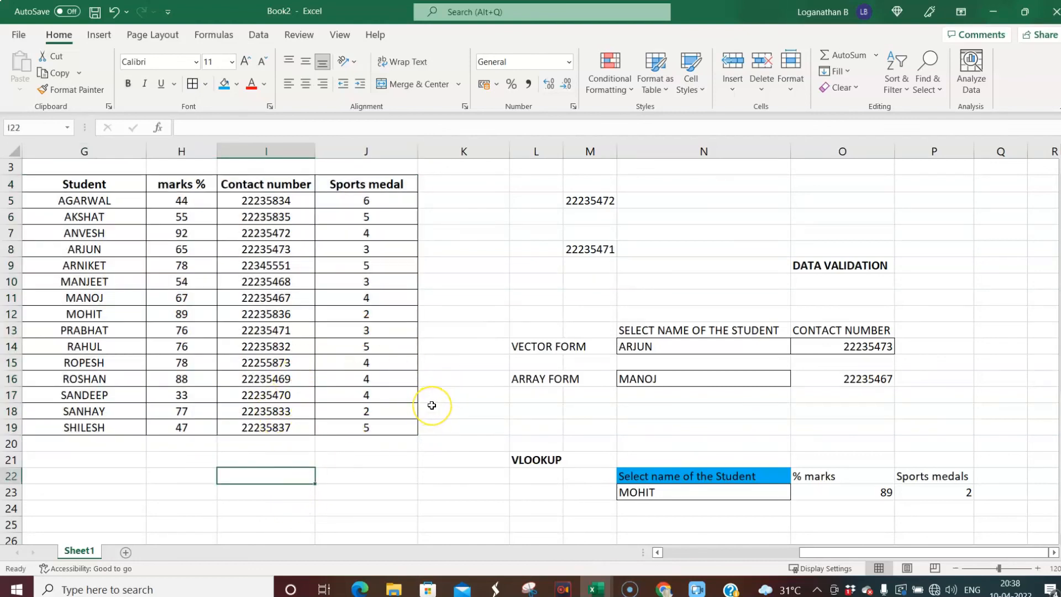